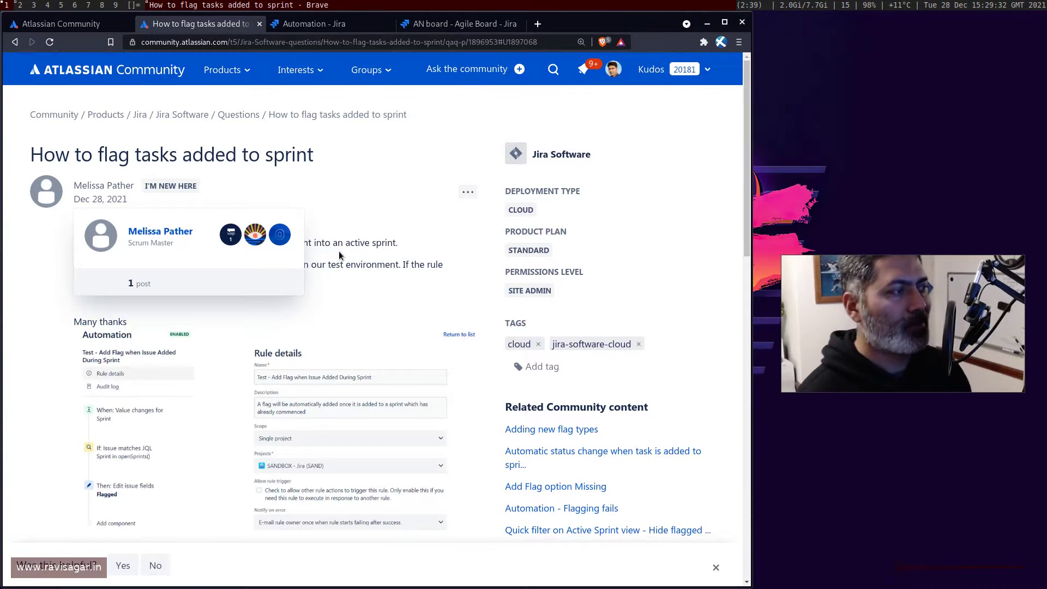
Step: Read the community question about flagging sprint tasks, and review the flag-issue-sprint-value-change rule's details and Sprint trigger
{"action": "scroll", "coordinate": [368, 254], "scroll_direction": "down", "scroll_amount": 3}
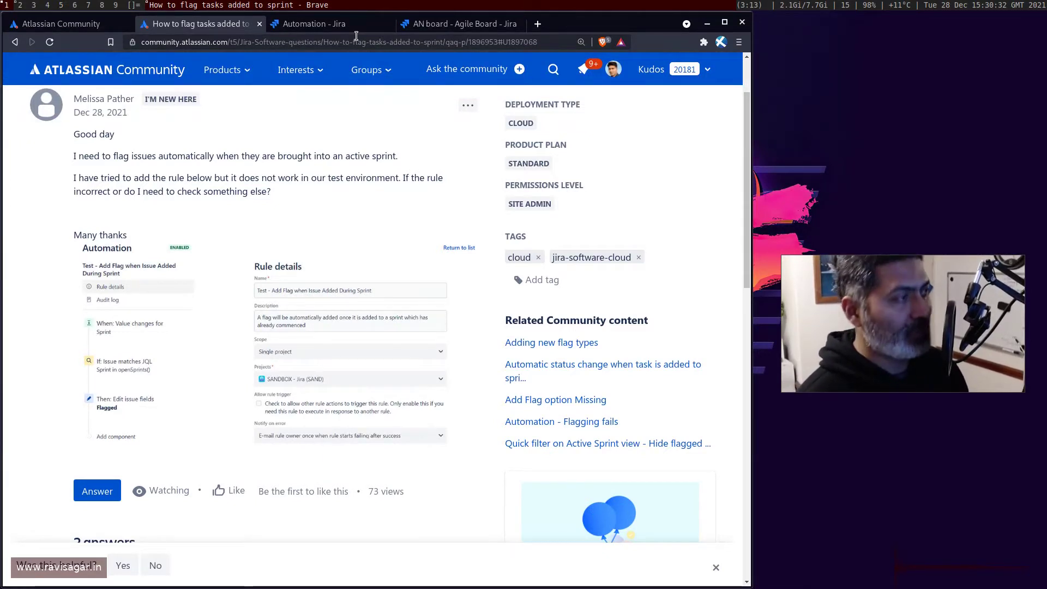
{"action": "left_click", "coordinate": [349, 24]}
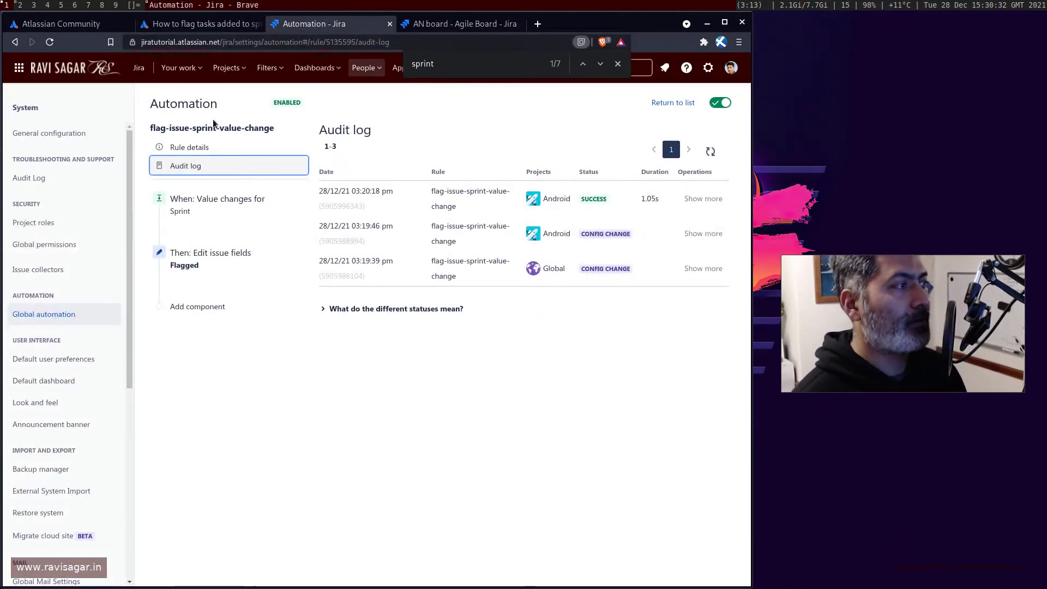
{"action": "left_click", "coordinate": [444, 19]}
{"action": "left_click", "coordinate": [360, 25]}
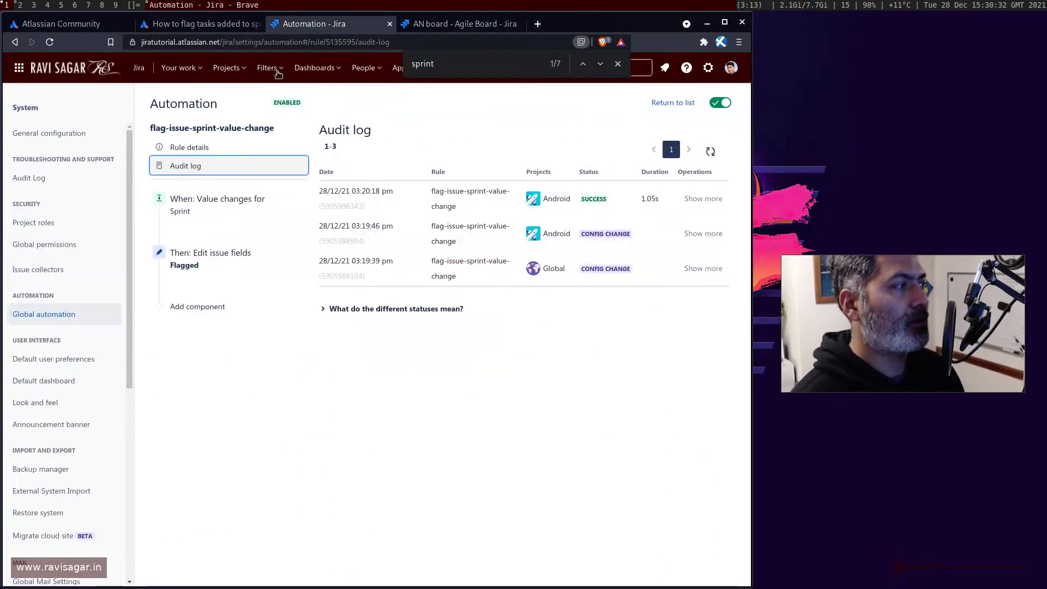
{"action": "left_click", "coordinate": [174, 148]}
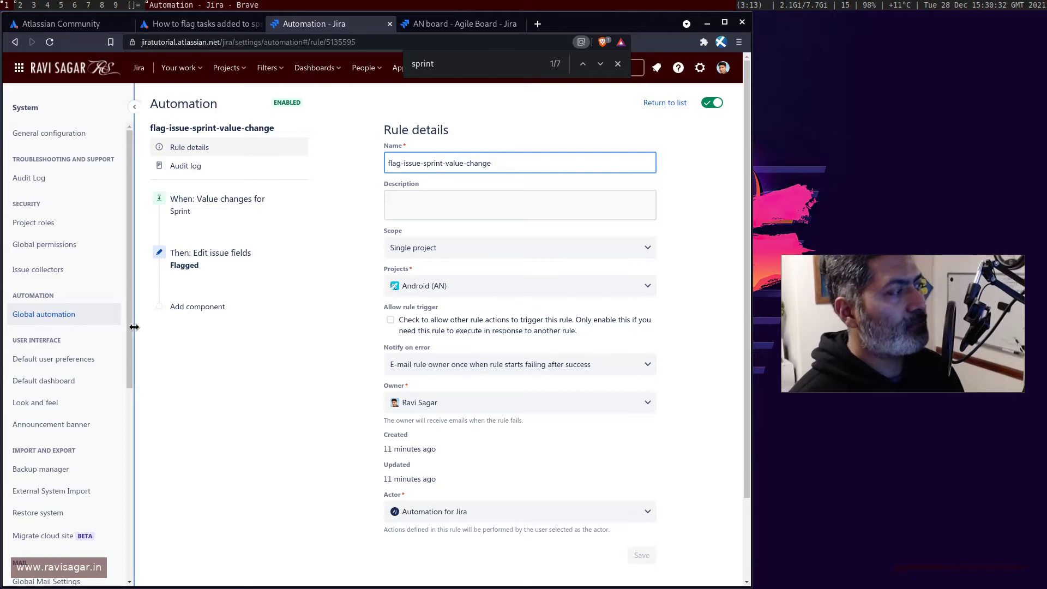
{"action": "left_click", "coordinate": [134, 107]}
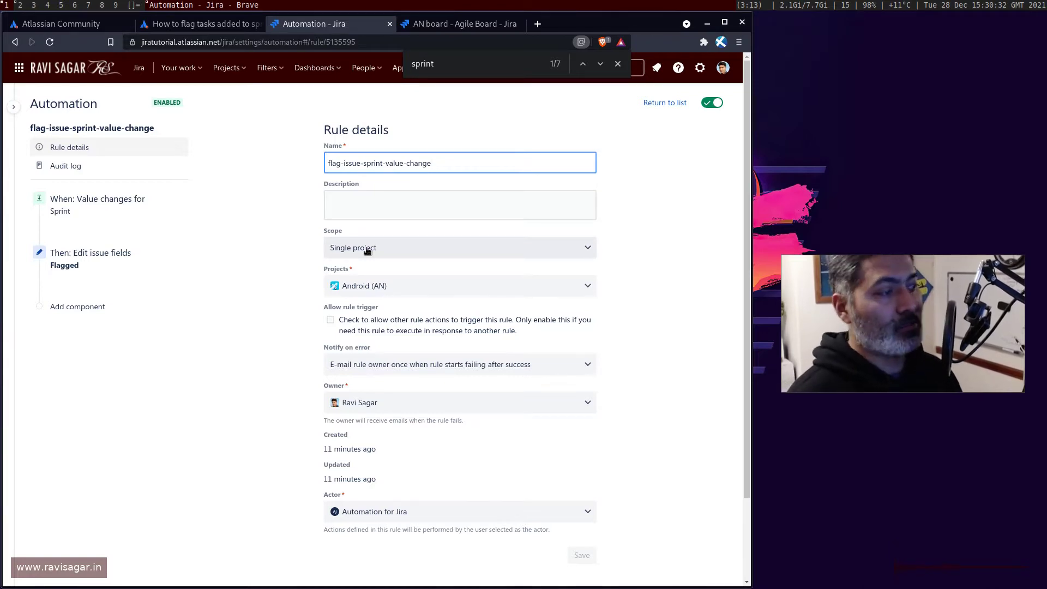
{"action": "left_click", "coordinate": [87, 204]}
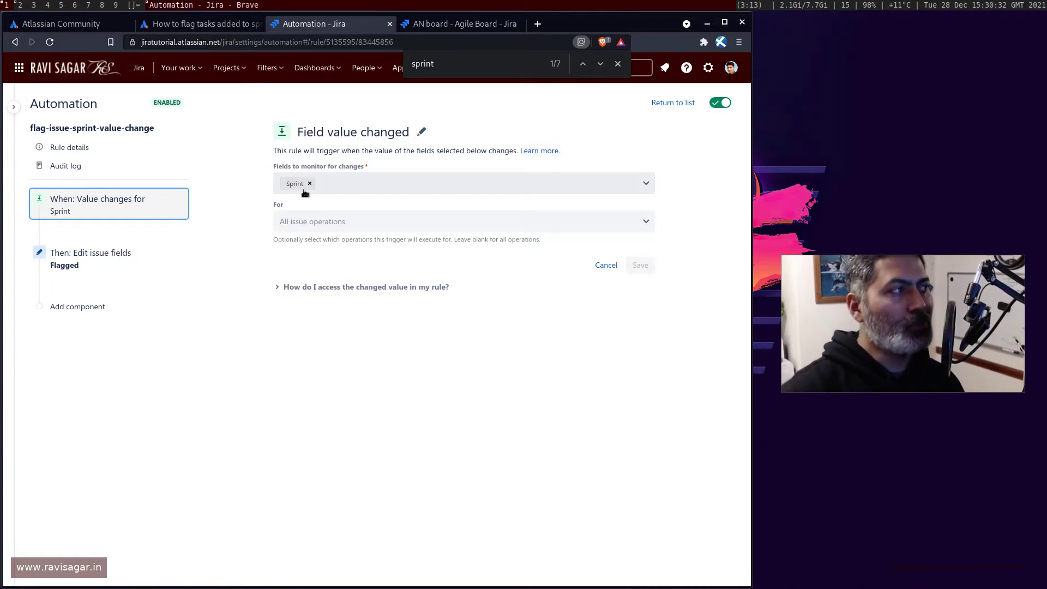
Step: Leave the Burndown Chart report and open the AN board's backlog in the Android project
{"action": "left_click", "coordinate": [462, 24]}
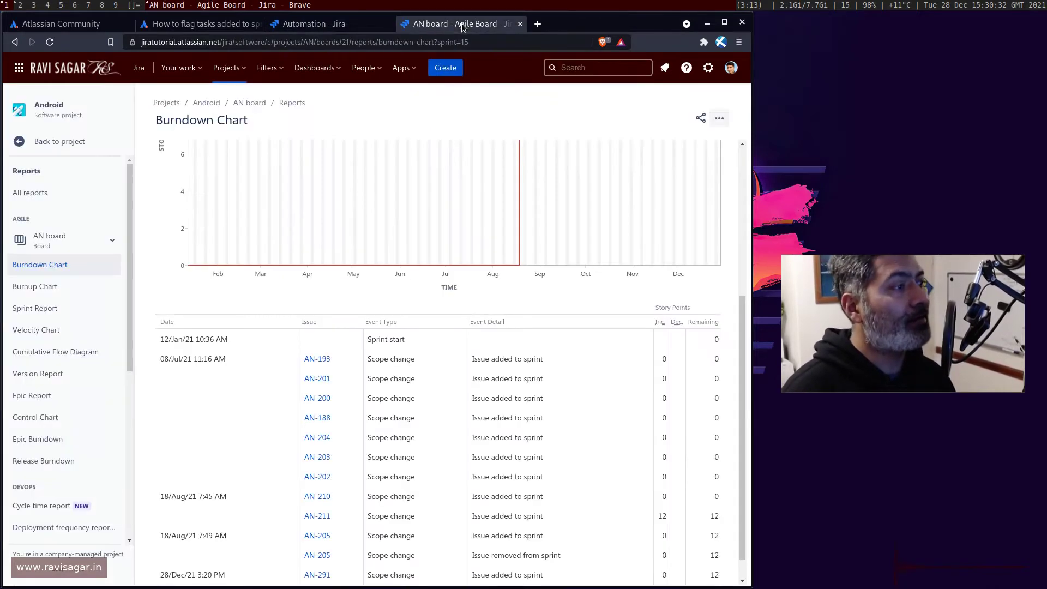
{"action": "left_click", "coordinate": [55, 142]}
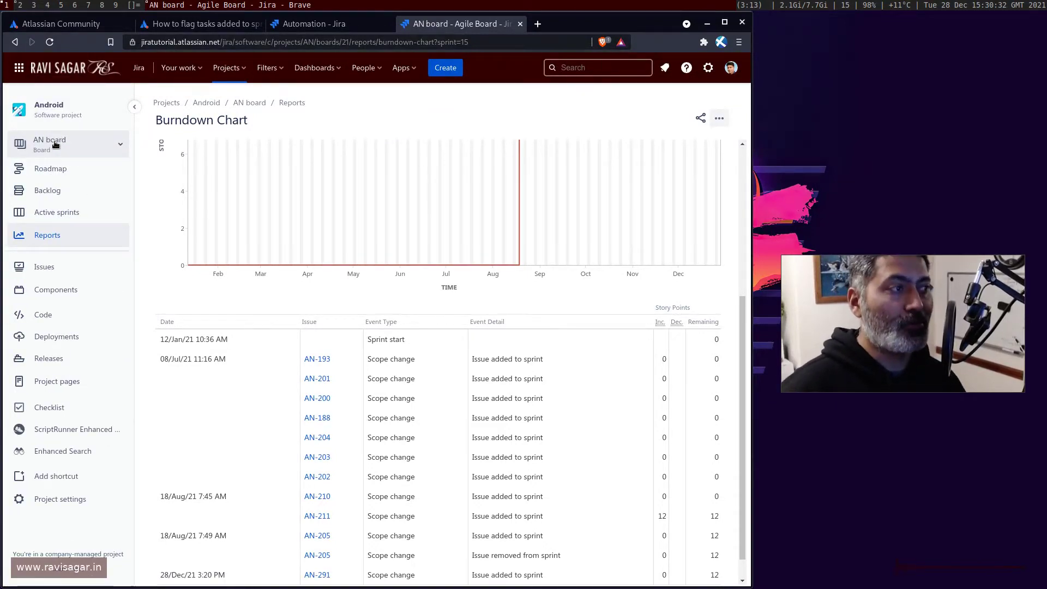
{"action": "left_click", "coordinate": [60, 205]}
{"action": "left_click", "coordinate": [59, 195]}
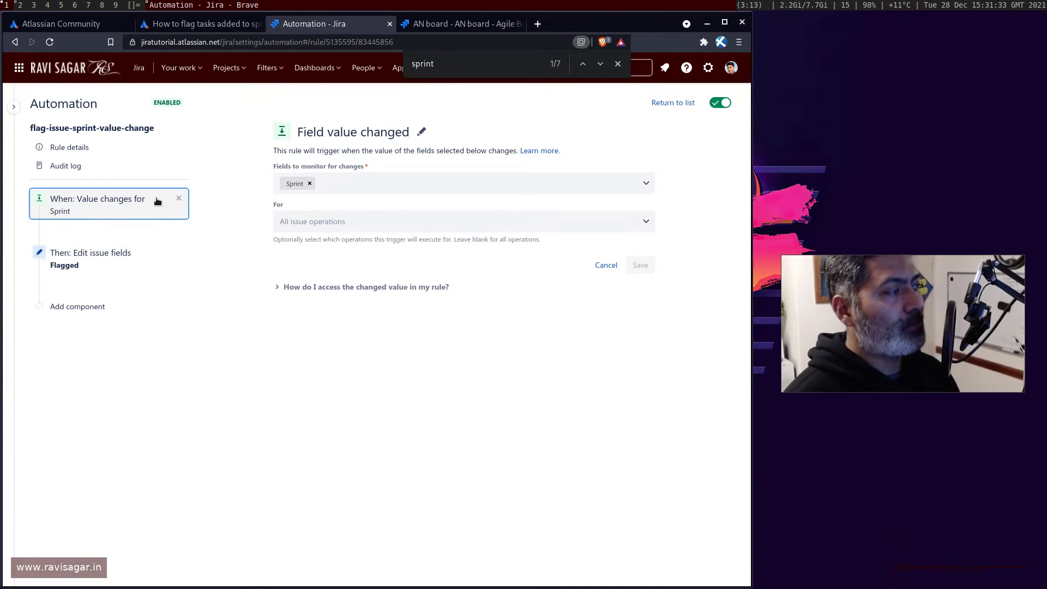
Step: Review the automation rule's Sprint value-change trigger and its edit action for the Flagged field
{"action": "left_click", "coordinate": [457, 27]}
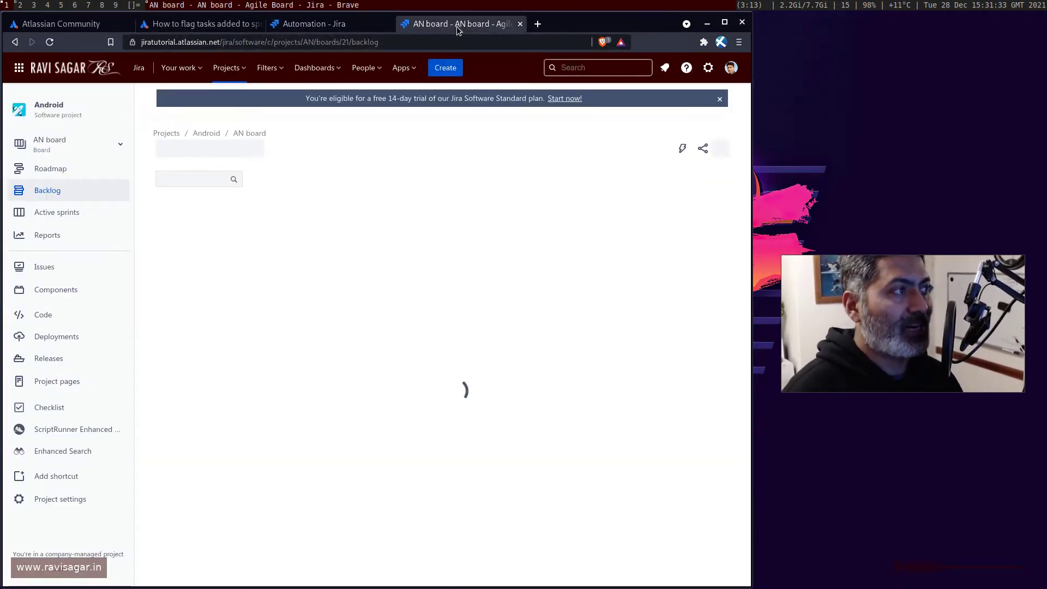
{"action": "left_click", "coordinate": [324, 25]}
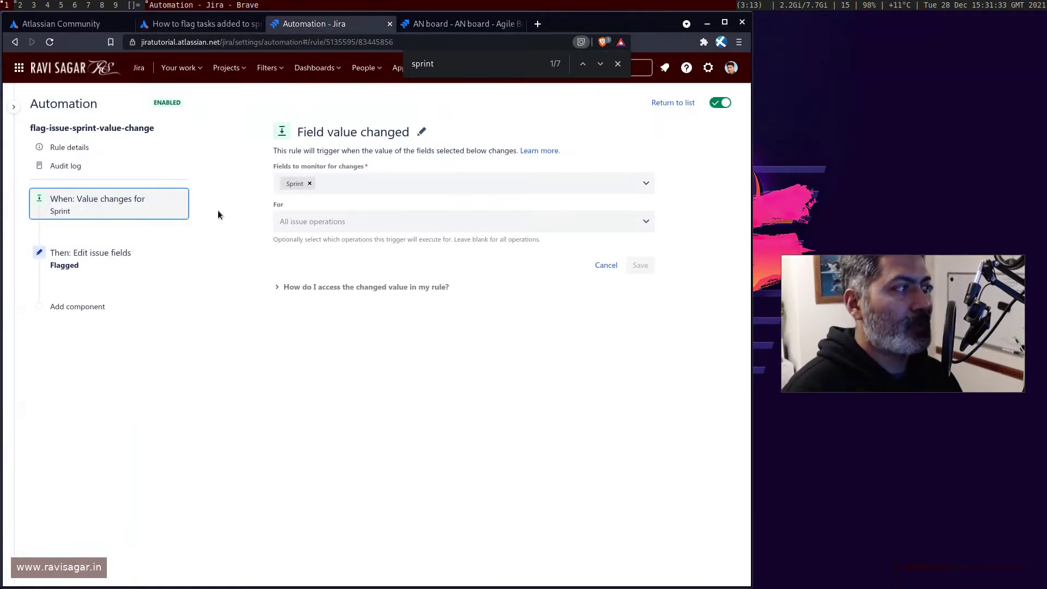
{"action": "mouse_move", "coordinate": [128, 236]}
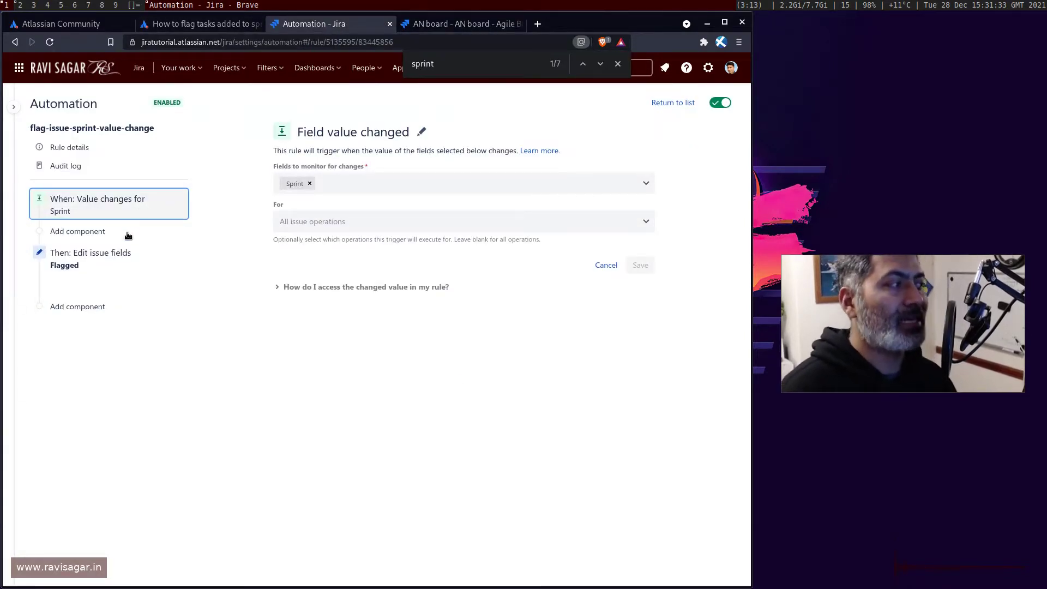
{"action": "left_click", "coordinate": [446, 24]}
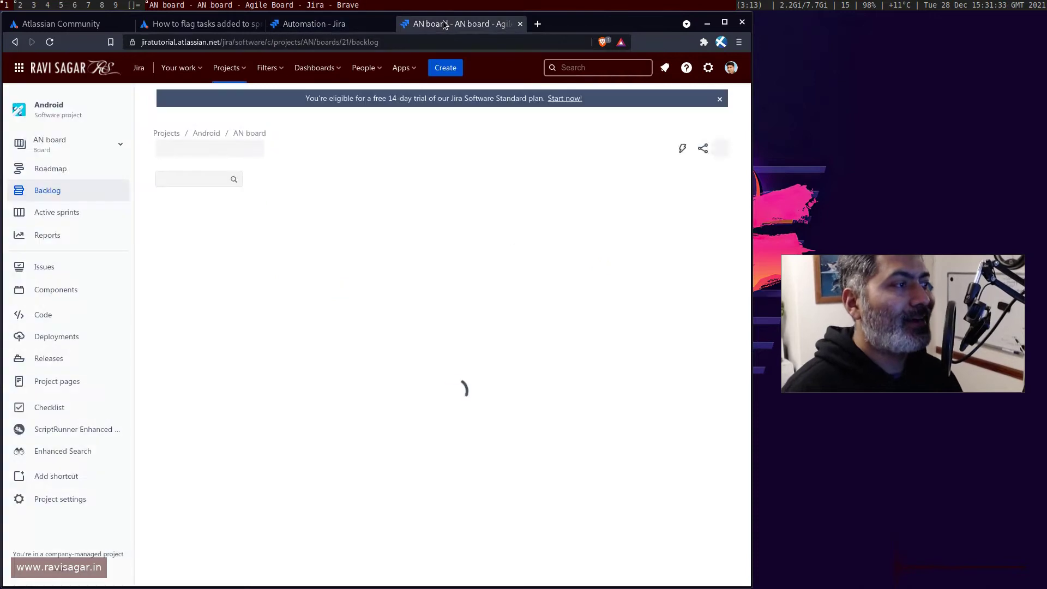
{"action": "left_click", "coordinate": [371, 26]}
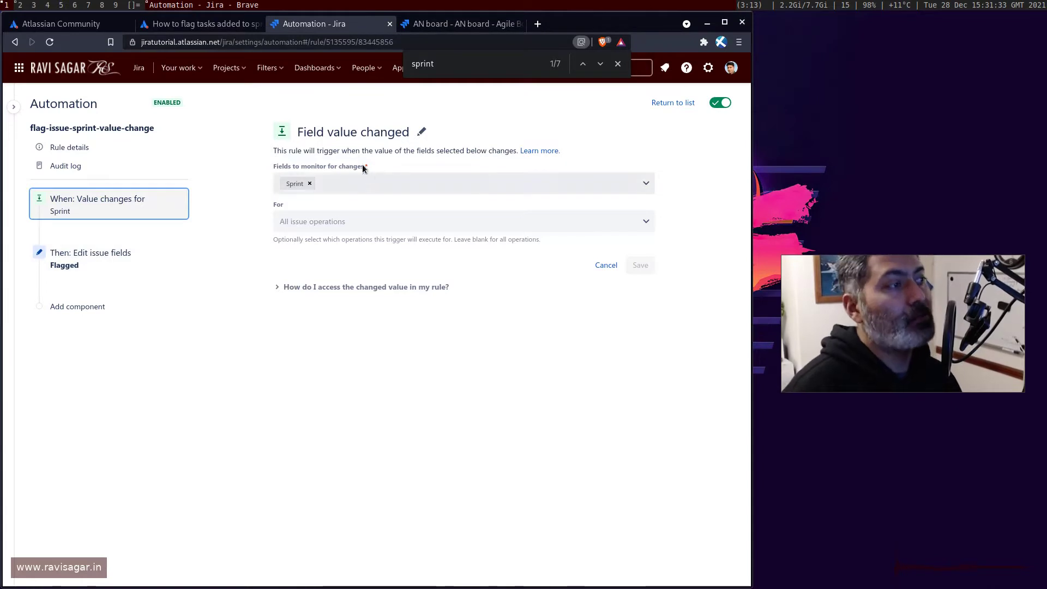
{"action": "left_click", "coordinate": [87, 260]}
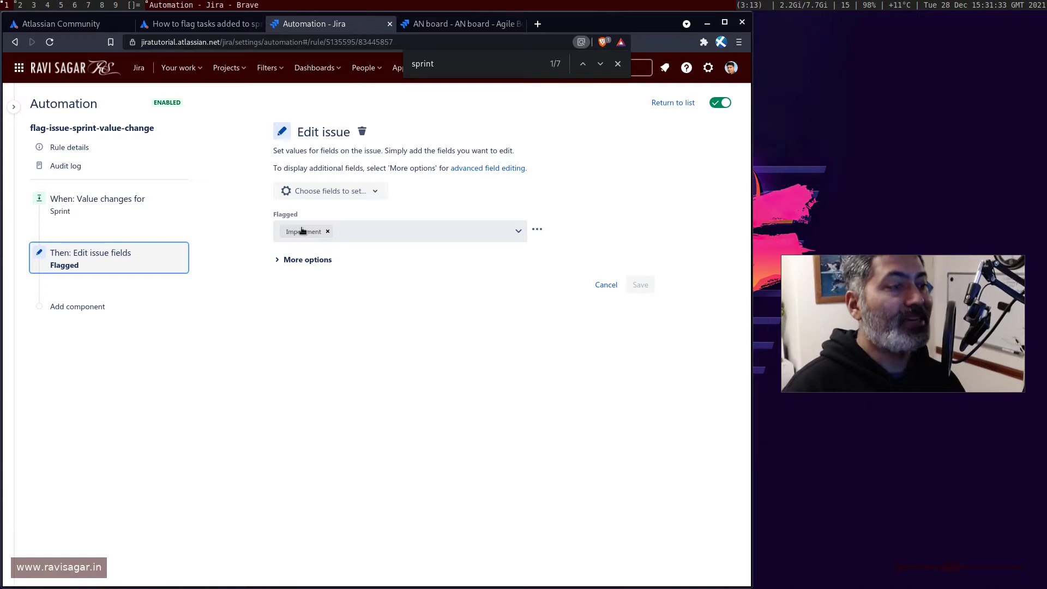
Step: Reload the AN board backlog and examine the flag and sprint details of issue AN-188, Unable to login
{"action": "left_click", "coordinate": [435, 25]}
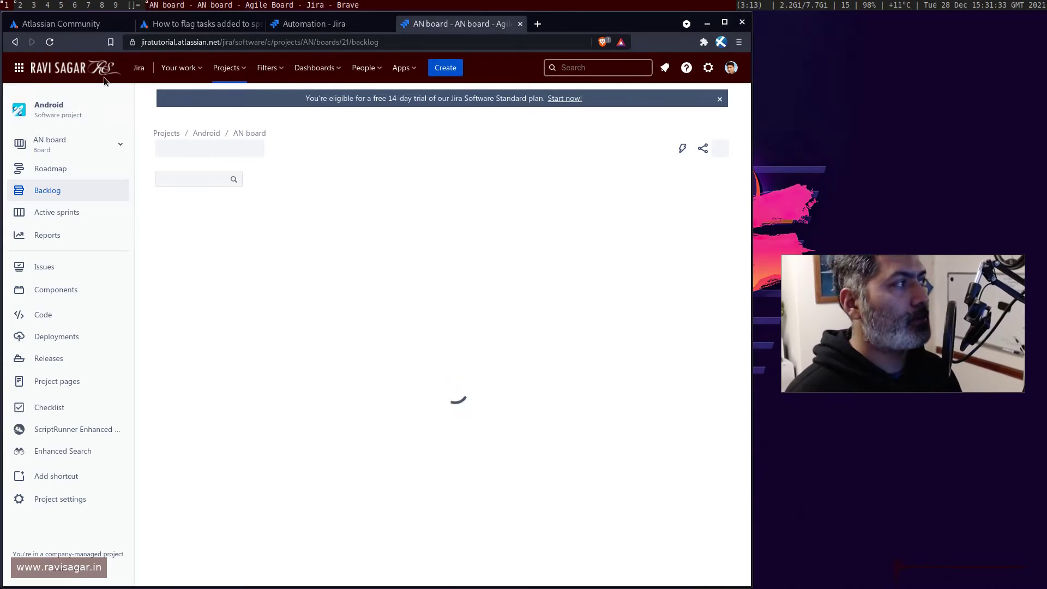
{"action": "left_click", "coordinate": [53, 36]}
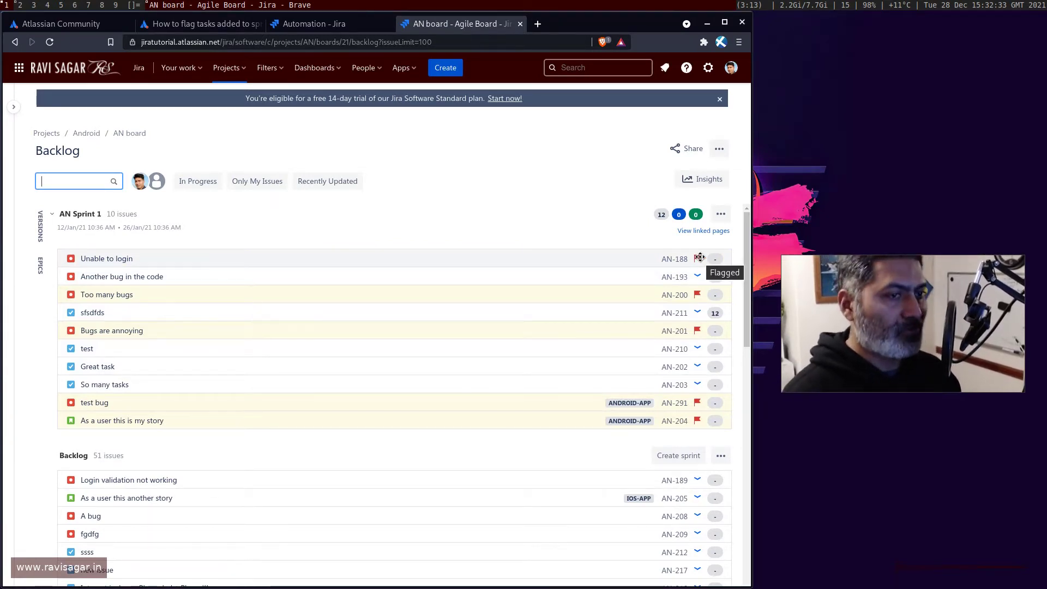
{"action": "left_click", "coordinate": [447, 260]}
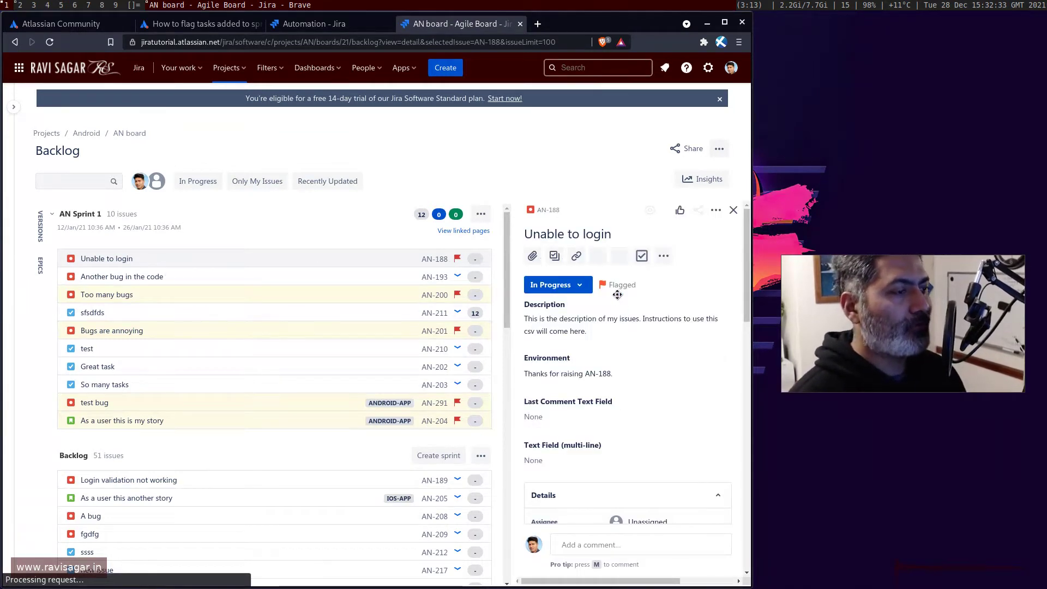
{"action": "scroll", "coordinate": [626, 332], "scroll_direction": "down", "scroll_amount": 1}
{"action": "scroll", "coordinate": [604, 341], "scroll_direction": "down", "scroll_amount": 2}
{"action": "scroll", "coordinate": [331, 335], "scroll_direction": "down", "scroll_amount": 2}
{"action": "scroll", "coordinate": [590, 374], "scroll_direction": "down", "scroll_amount": 4}
{"action": "scroll", "coordinate": [631, 388], "scroll_direction": "down", "scroll_amount": 4}
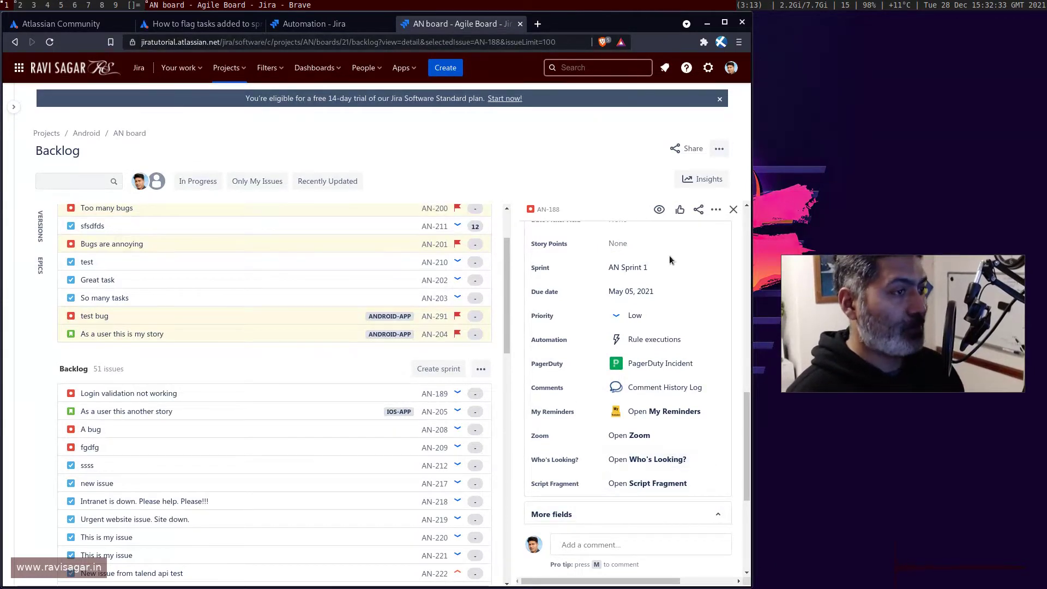
{"action": "scroll", "coordinate": [575, 290], "scroll_direction": "up", "scroll_amount": 4}
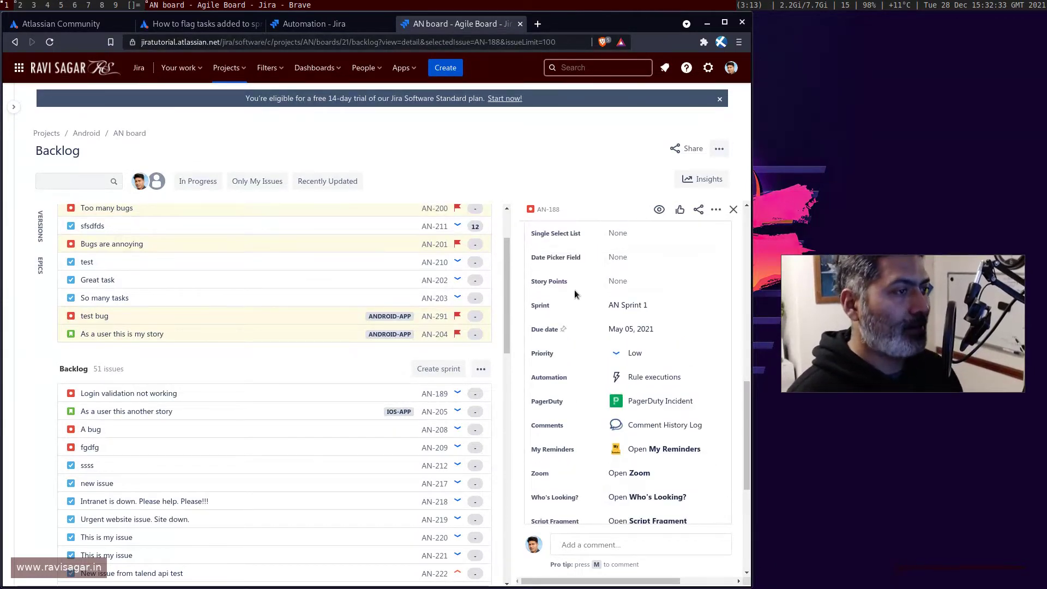
Step: Open issue AN-188 in its own browser tab and check its Sprint field
{"action": "middle_click", "coordinate": [551, 208]}
{"action": "left_click", "coordinate": [564, 25]}
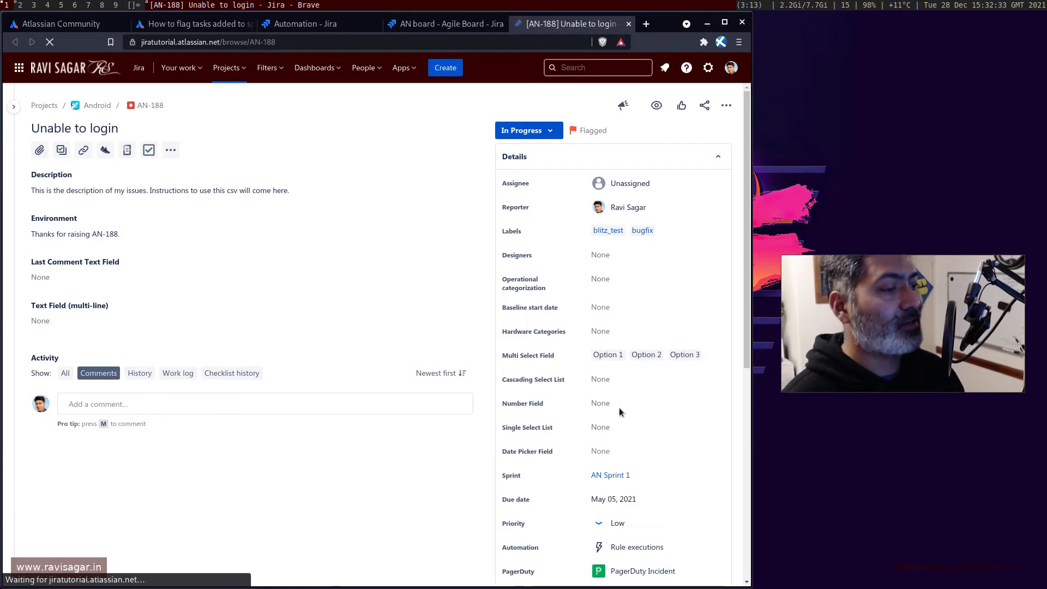
{"action": "scroll", "coordinate": [620, 407], "scroll_direction": "down", "scroll_amount": 3}
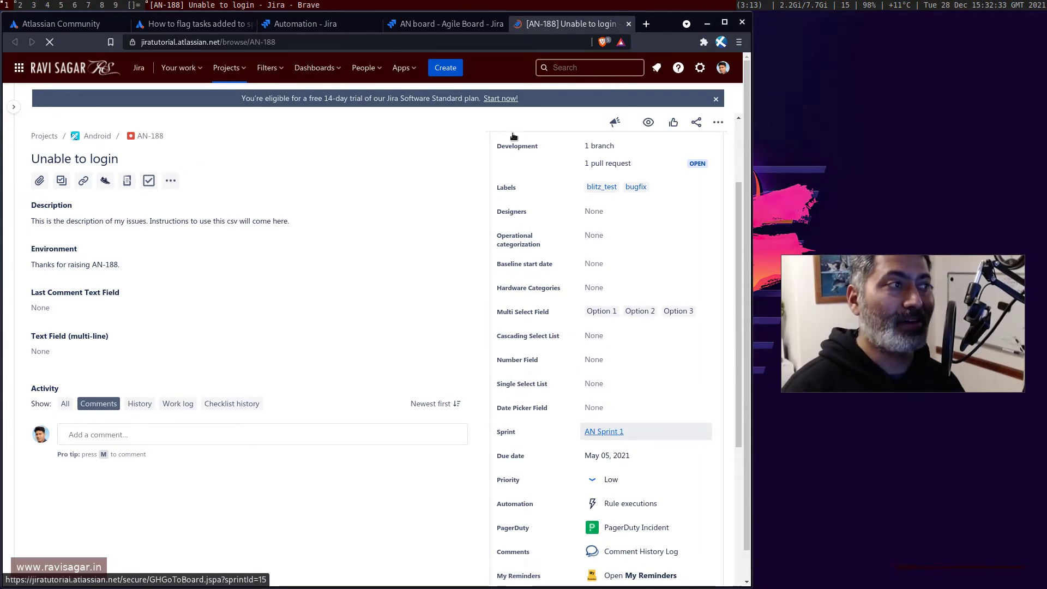
Step: Compare the automation rule with the JQL condition in the rule pictured in the community question
{"action": "left_click", "coordinate": [294, 27]}
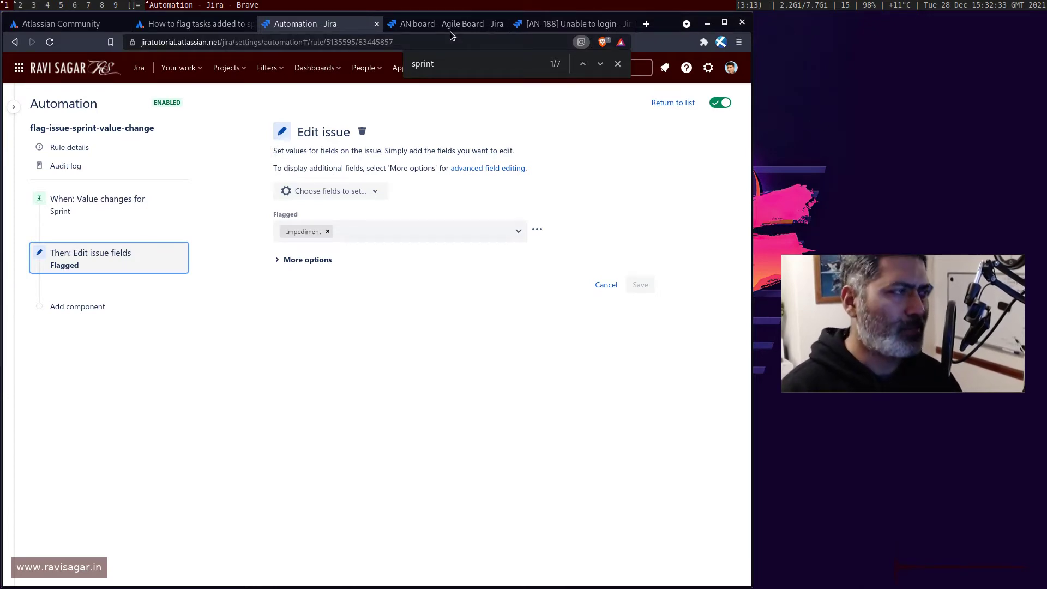
{"action": "left_click", "coordinate": [184, 24]}
{"action": "scroll", "coordinate": [154, 312], "scroll_direction": "down", "scroll_amount": 3}
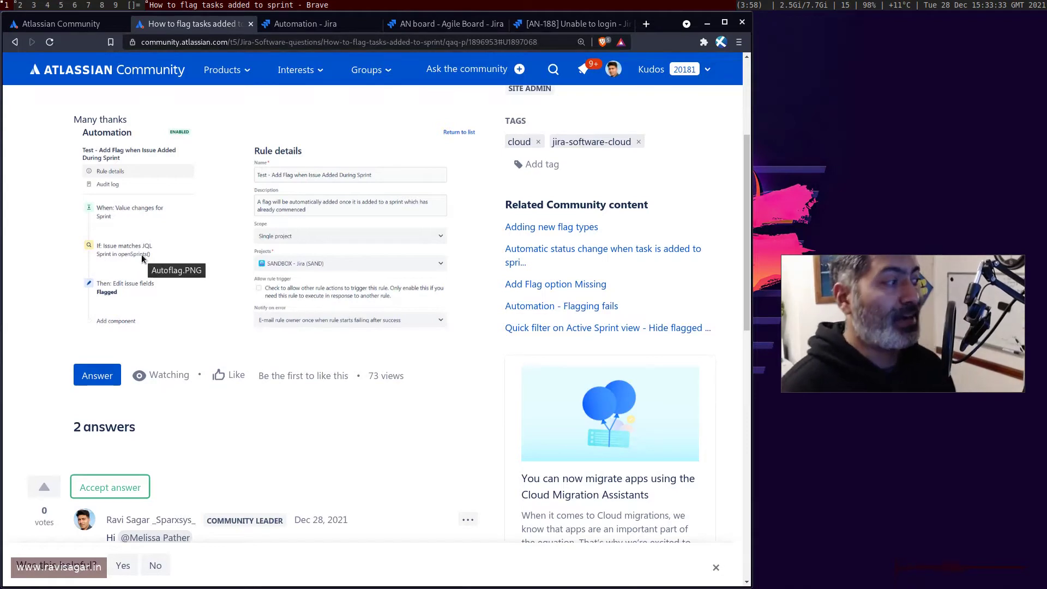
Step: Close the in-page text search on the automation rule and open the list of all issues from the backlog page
{"action": "left_click", "coordinate": [338, 23]}
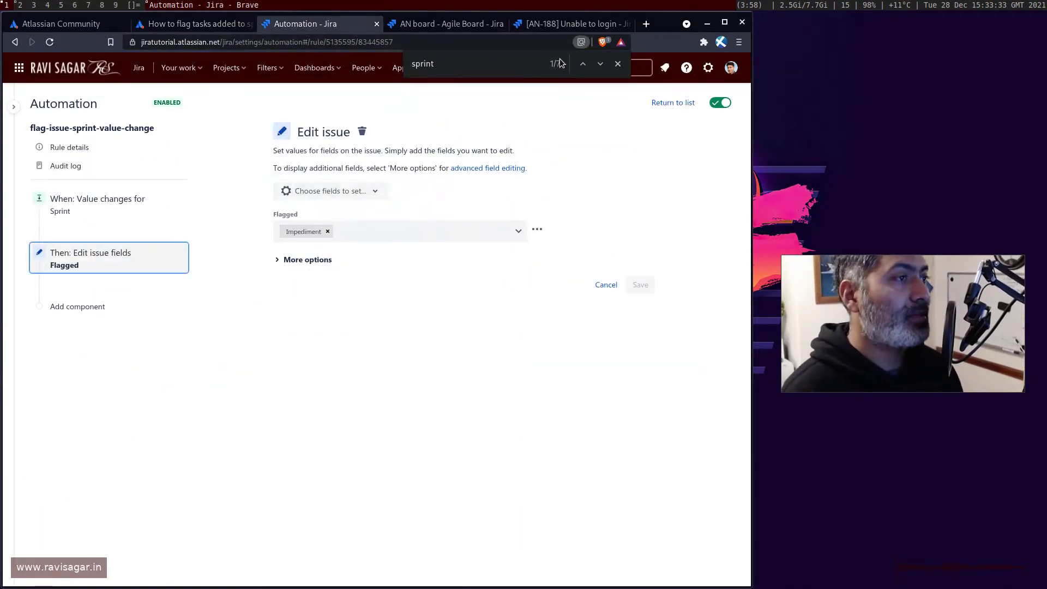
{"action": "left_click", "coordinate": [618, 64]}
{"action": "key", "text": "ctrl+Tab"}
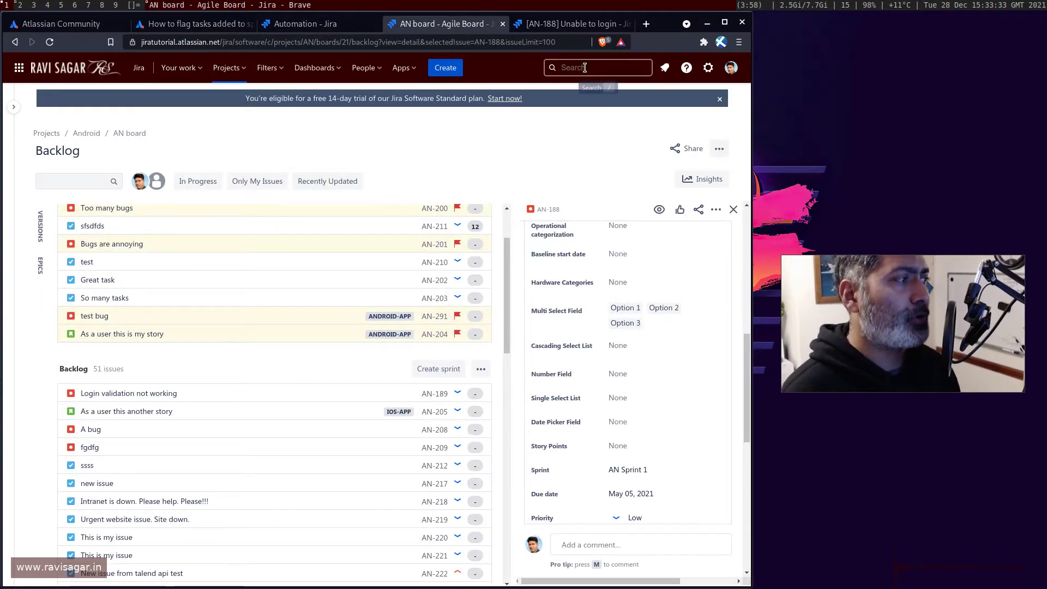
{"action": "left_click", "coordinate": [585, 67]}
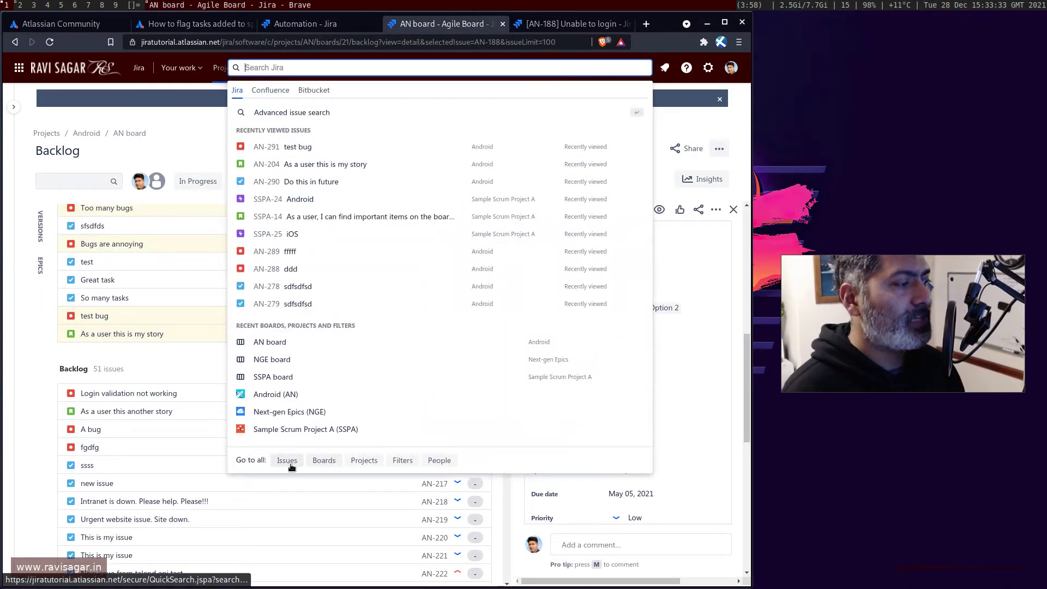
{"action": "key", "text": "Escape"}
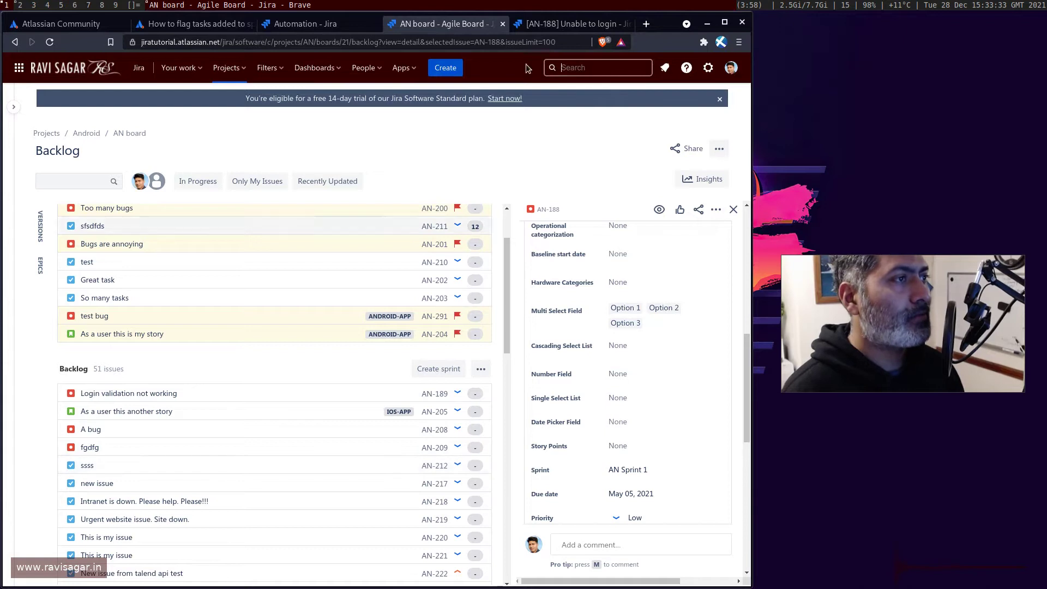
{"action": "left_click", "coordinate": [578, 67]}
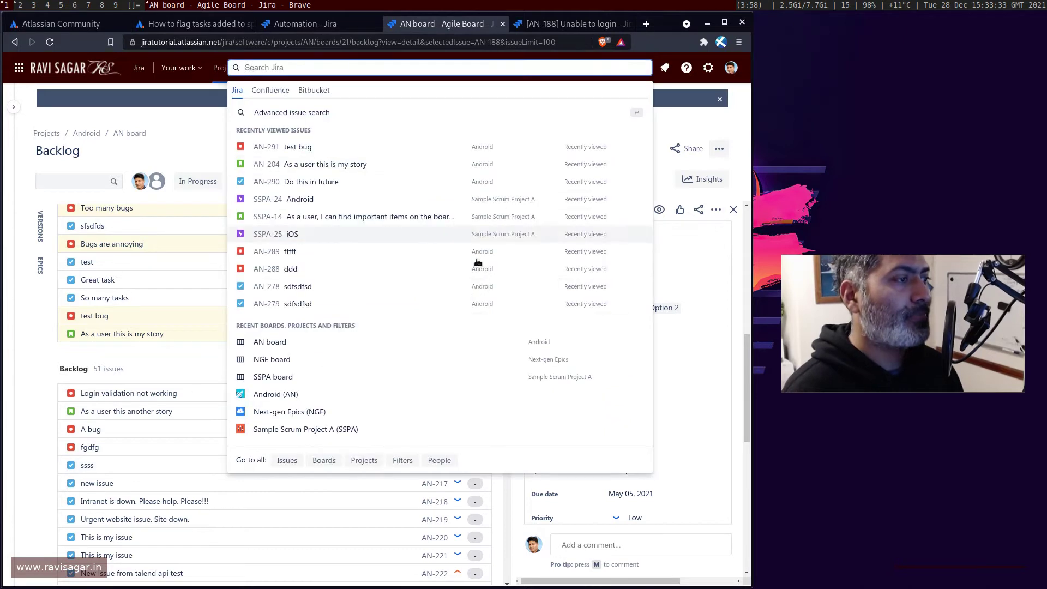
{"action": "left_click", "coordinate": [285, 461]}
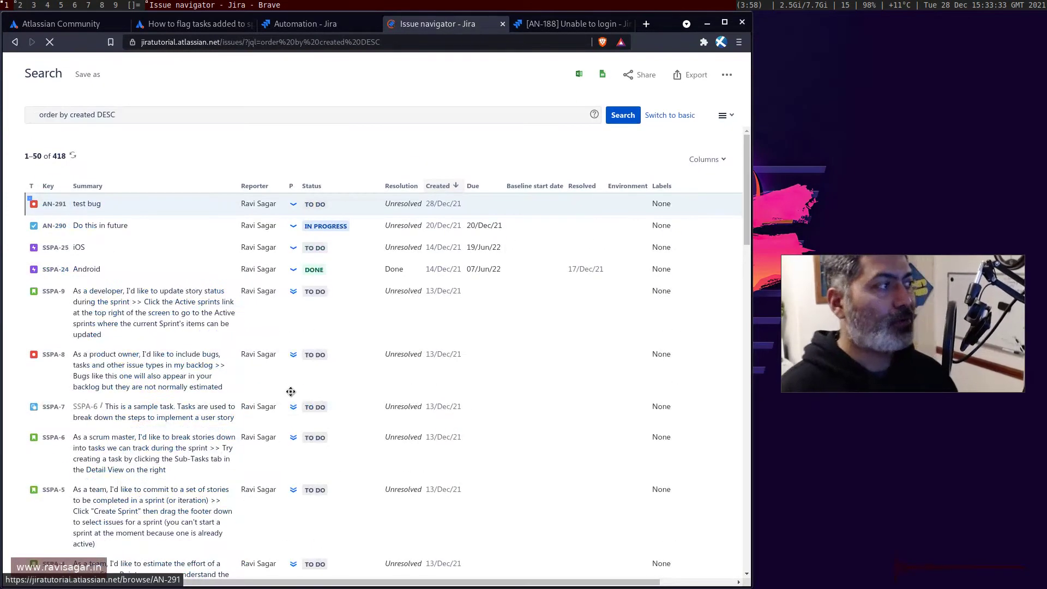
Step: Replace the issue search query with Sprint in openSprints(), run it and look through the matching issues
{"action": "triple_click", "coordinate": [324, 142]}
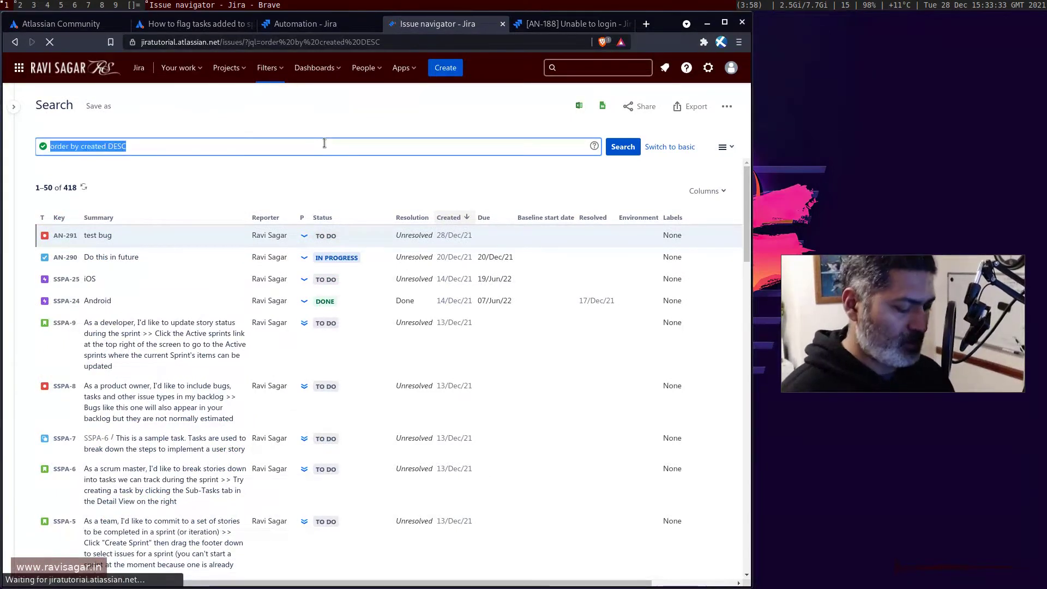
{"action": "type", "text": "sprint"}
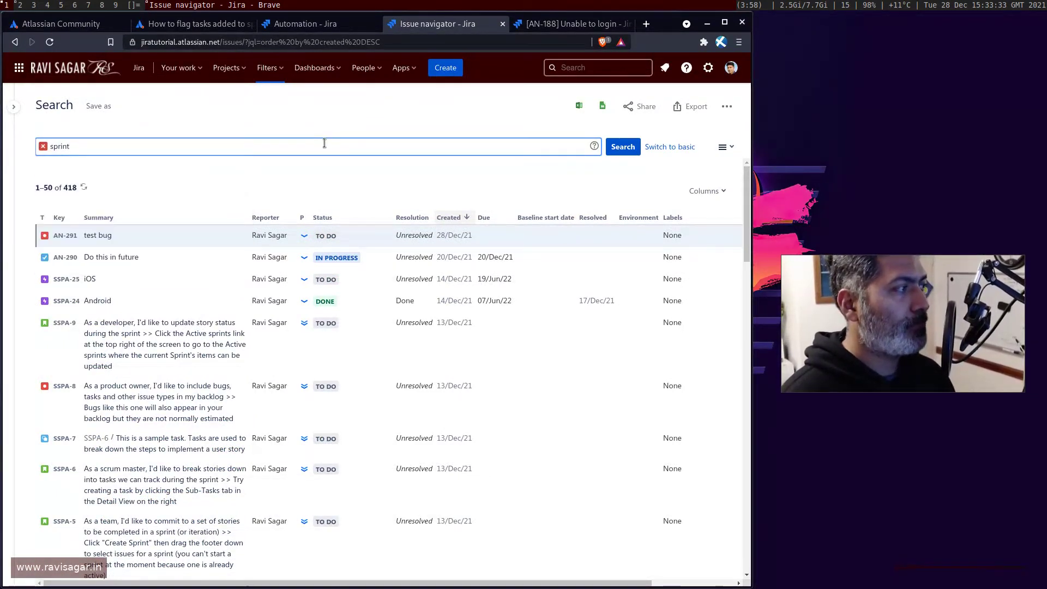
{"action": "key", "text": "BackSpace"}
{"action": "type", "text": "t"}
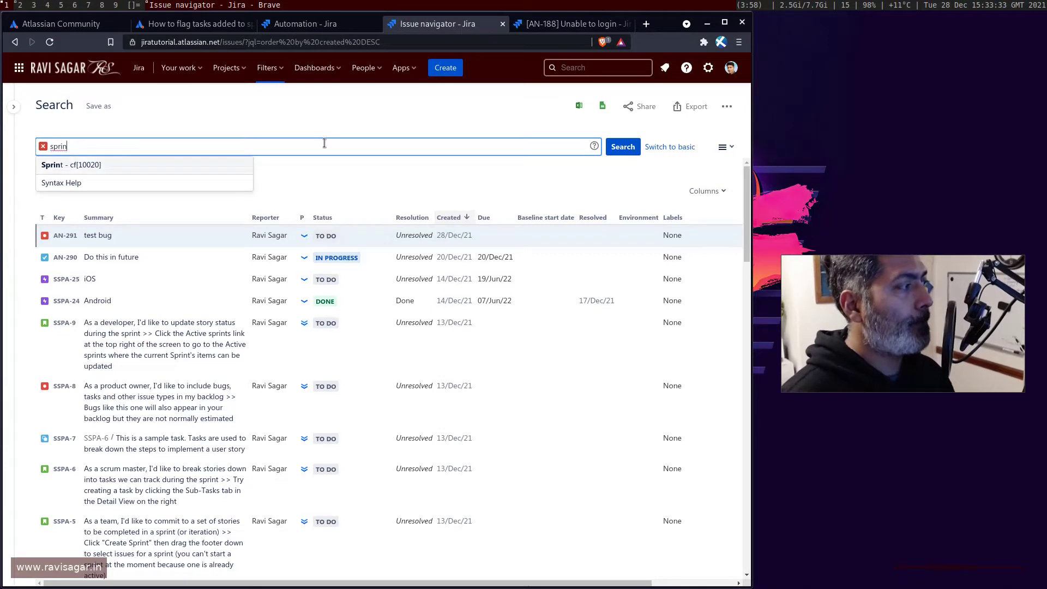
{"action": "key", "text": "Return"}
{"action": "type", "text": "in "}
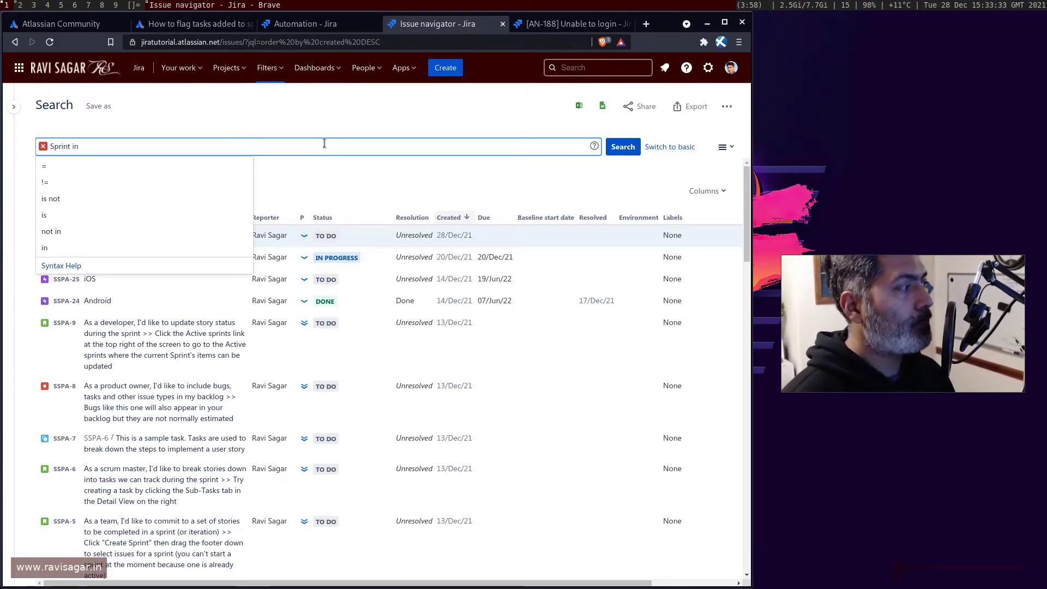
{"action": "type", "text": "Op"}
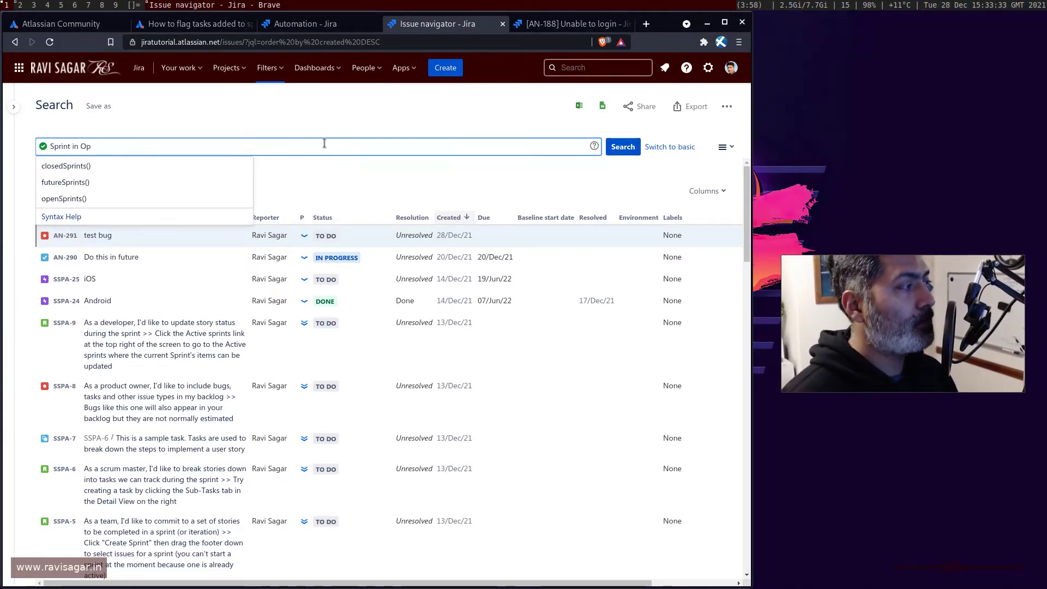
{"action": "key", "text": "Return"}
{"action": "type", "text": "e"}
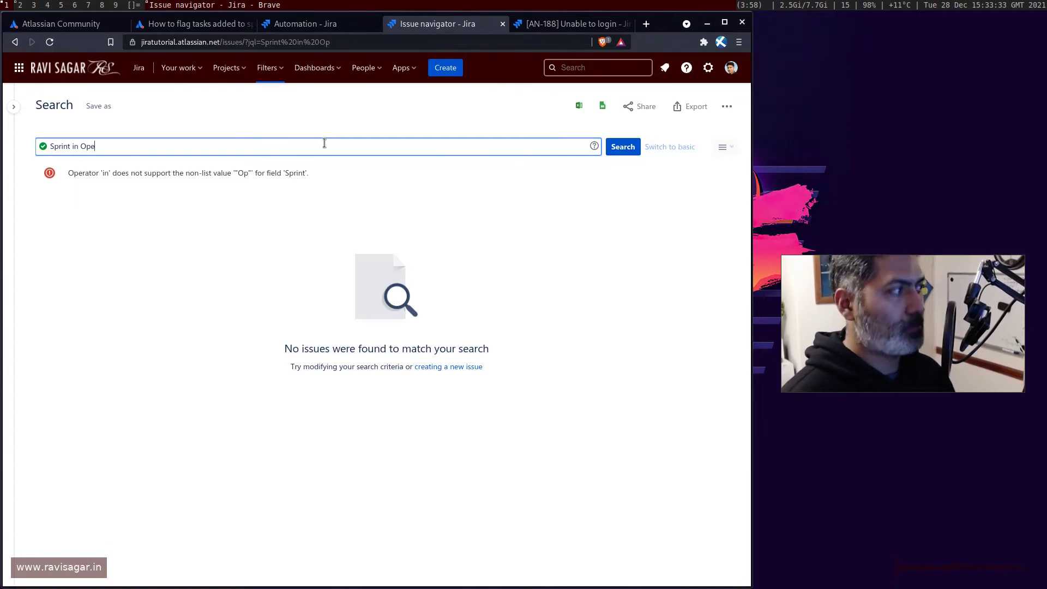
{"action": "type", "text": "n"}
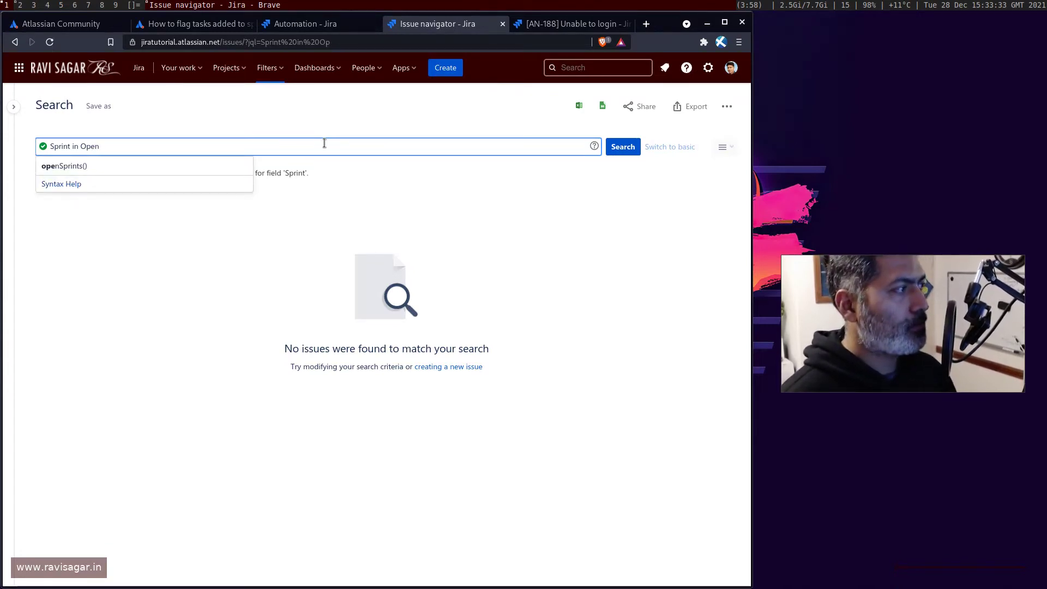
{"action": "left_click", "coordinate": [101, 165]}
{"action": "left_click", "coordinate": [626, 147]}
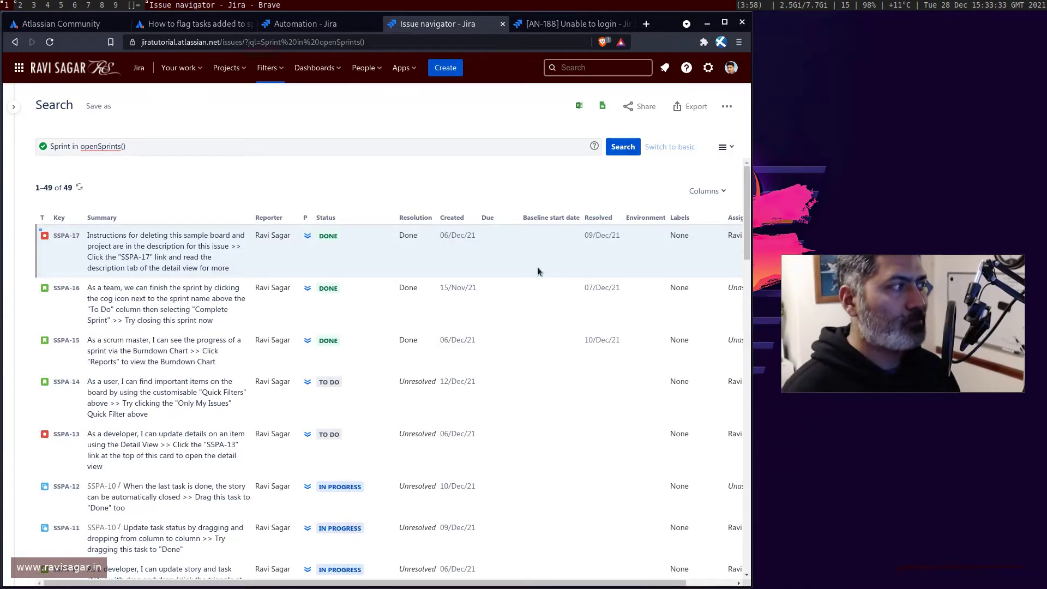
{"action": "scroll", "coordinate": [537, 271], "scroll_direction": "down", "scroll_amount": 15}
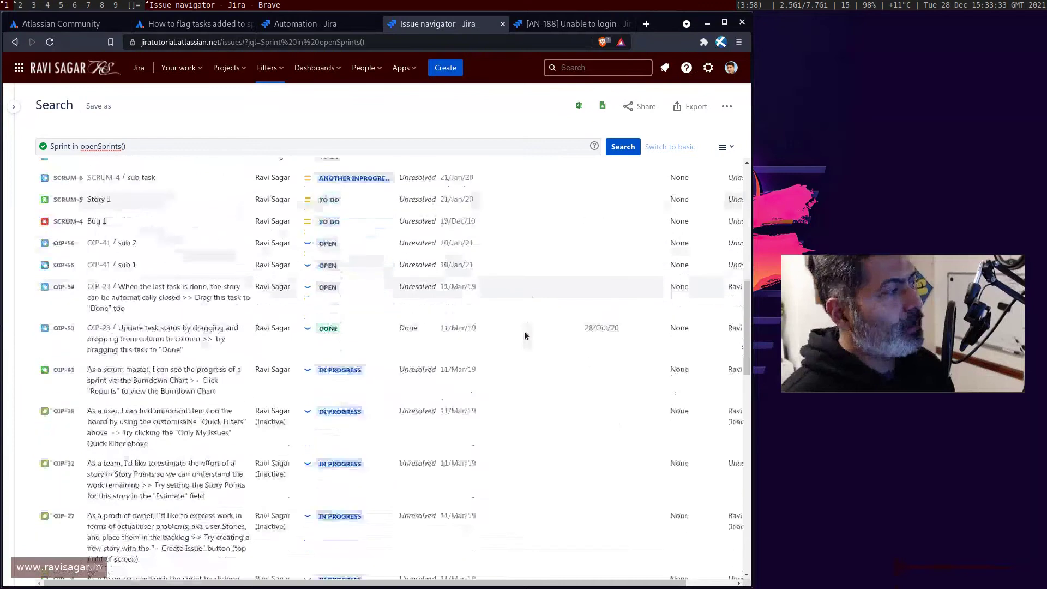
{"action": "scroll", "coordinate": [518, 346], "scroll_direction": "up", "scroll_amount": 15}
Step: Narrow the openSprints() query by adding and project = Android, and run the search
{"action": "left_click", "coordinate": [274, 142]}
{"action": "type", "text": "and"}
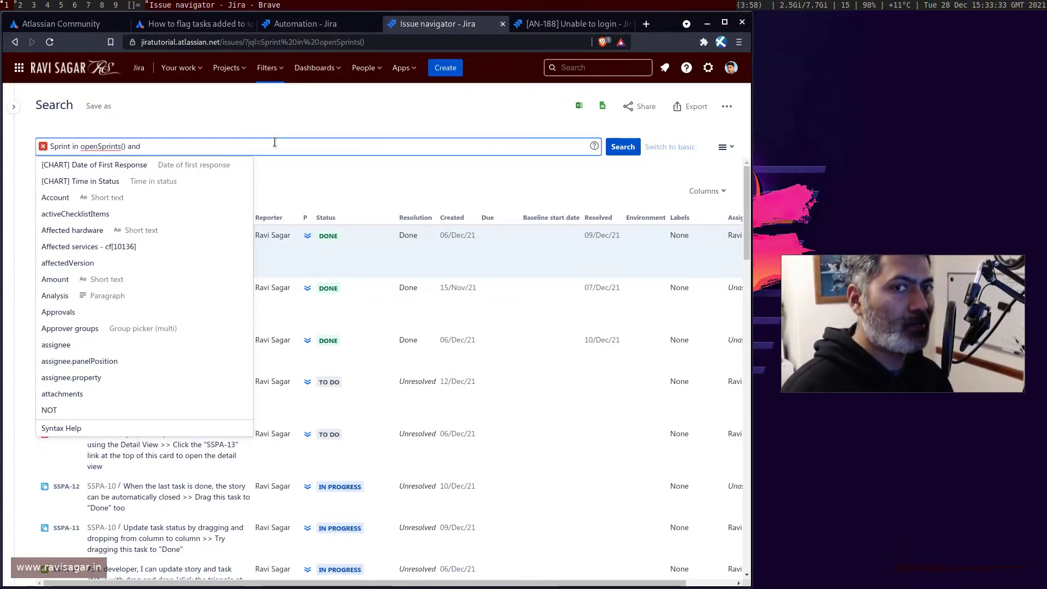
{"action": "type", "text": "project"}
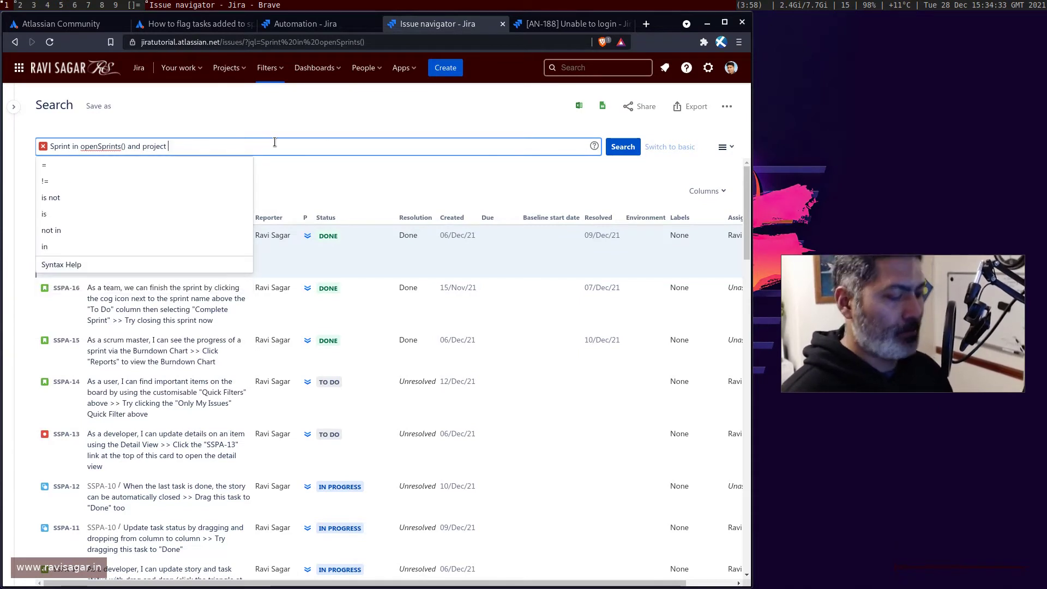
{"action": "type", "text": " = "}
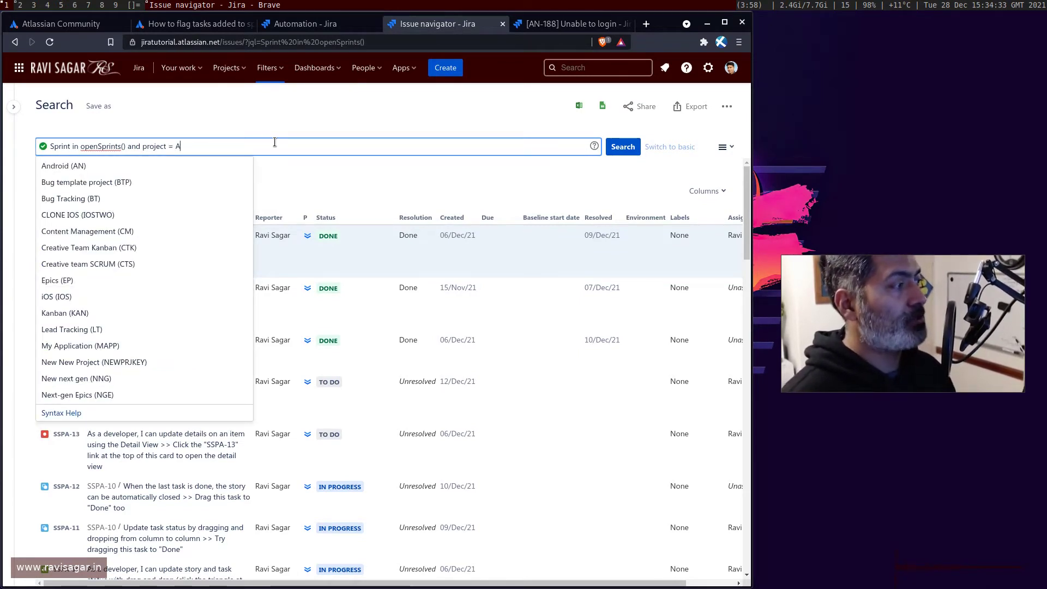
{"action": "type", "text": "A"}
{"action": "key", "text": "Return"}
{"action": "type", "text": "a"}
{"action": "key", "text": "BackSpace"}
{"action": "type", "text": "ndroid"}
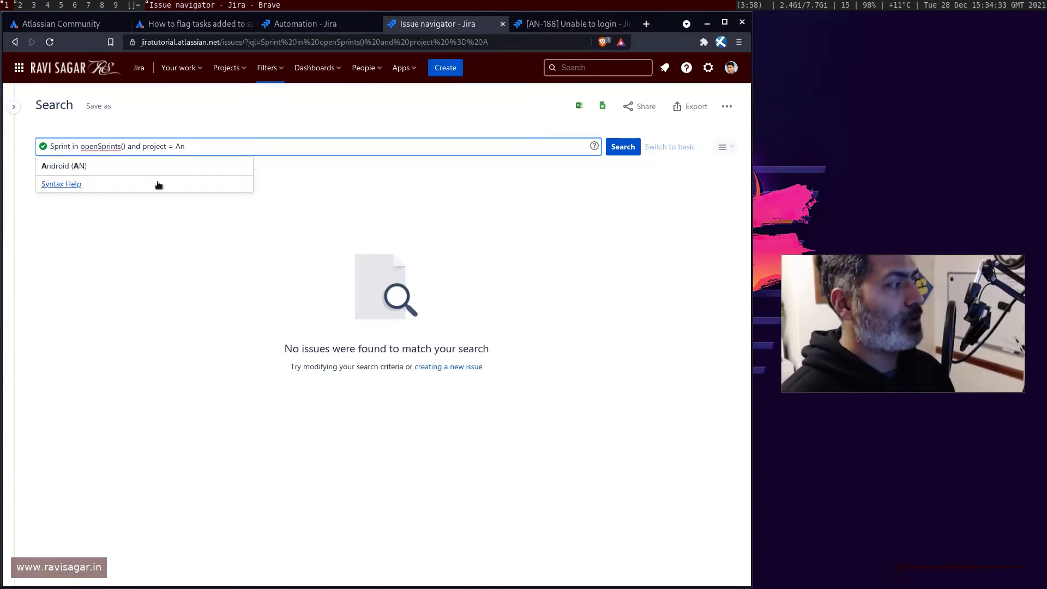
{"action": "left_click", "coordinate": [152, 167]}
{"action": "left_click", "coordinate": [622, 146]}
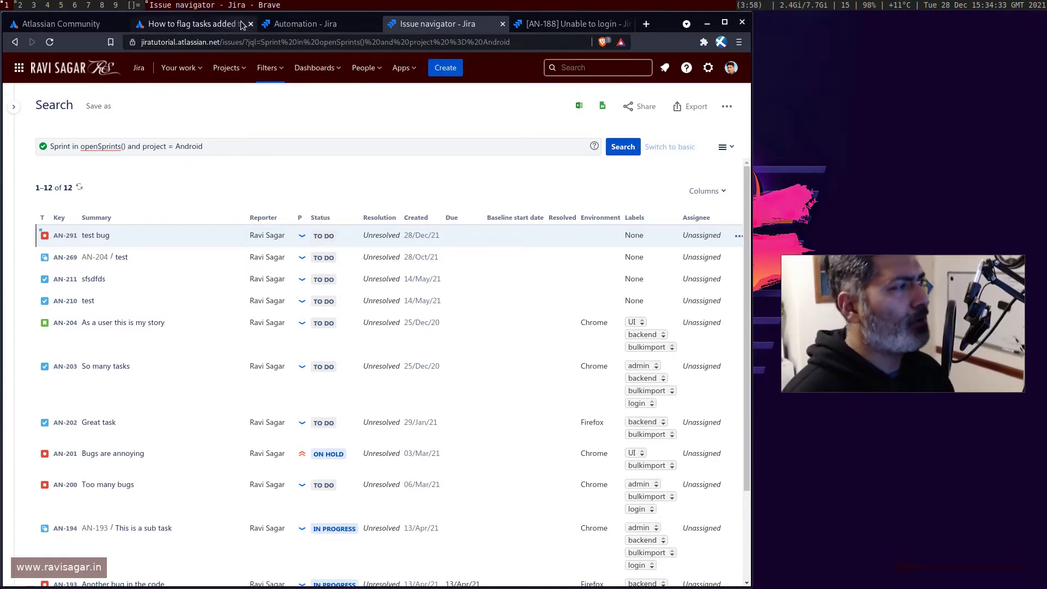
Step: Follow the AN Sprint 1 link in issue AN-188's Sprint field to the AN board and open that board's backlog
{"action": "left_click", "coordinate": [278, 23]}
{"action": "left_click", "coordinate": [188, 24]}
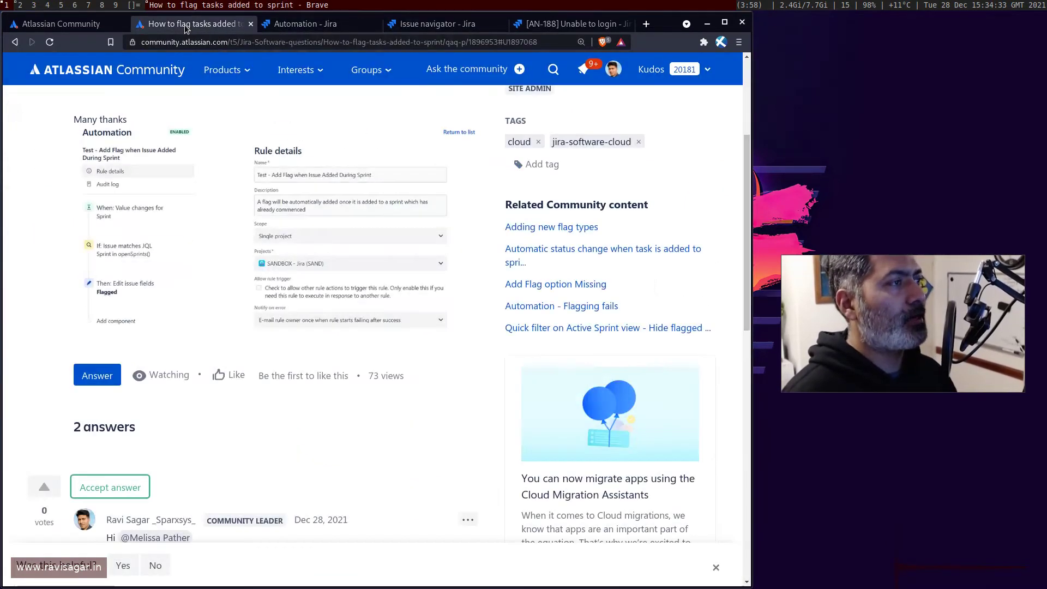
{"action": "left_click", "coordinate": [561, 24]}
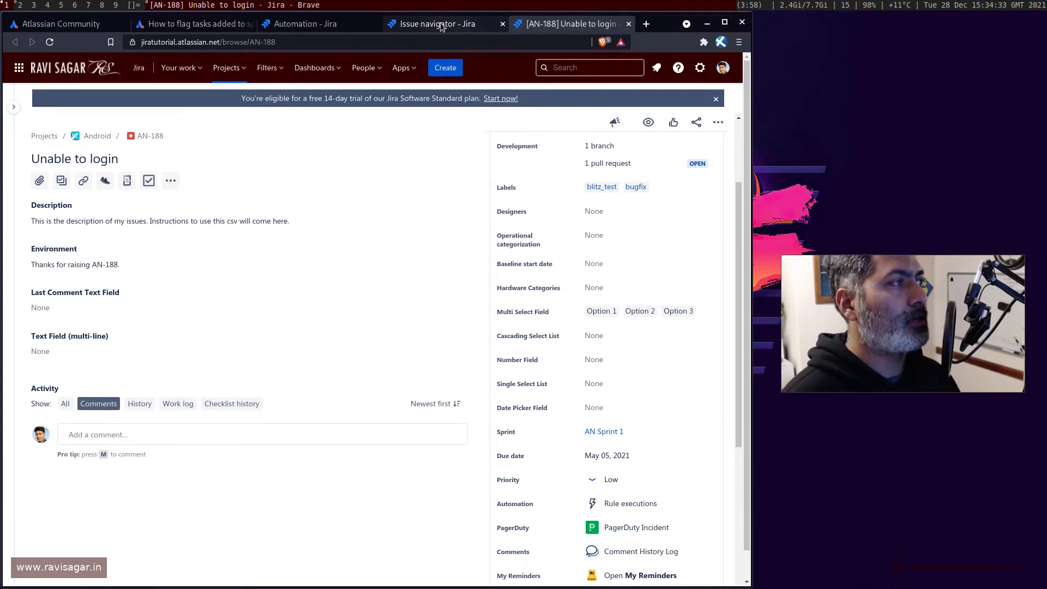
{"action": "left_click", "coordinate": [594, 433]}
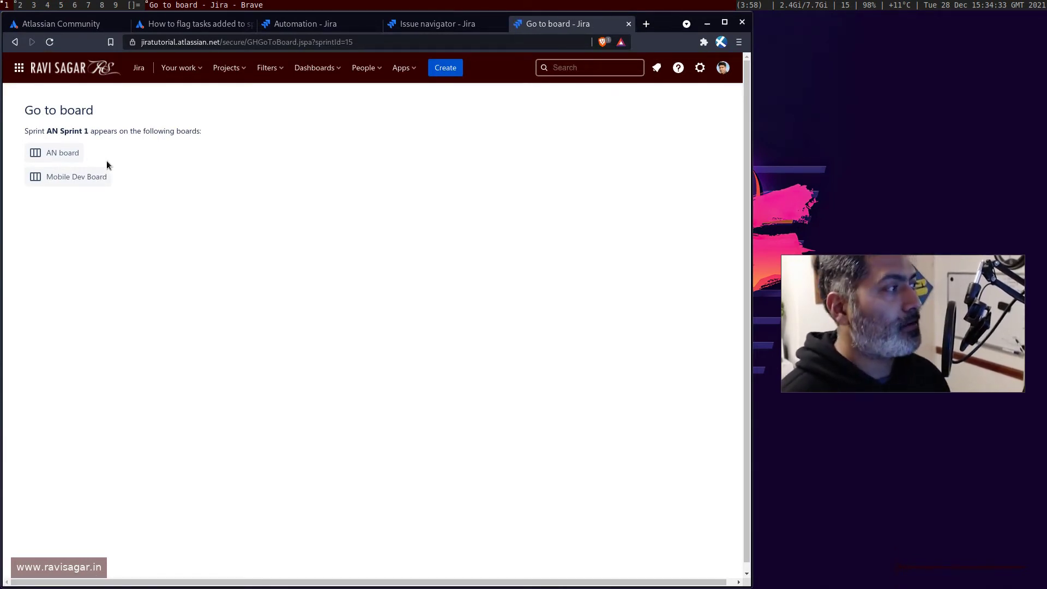
{"action": "left_click", "coordinate": [38, 154]}
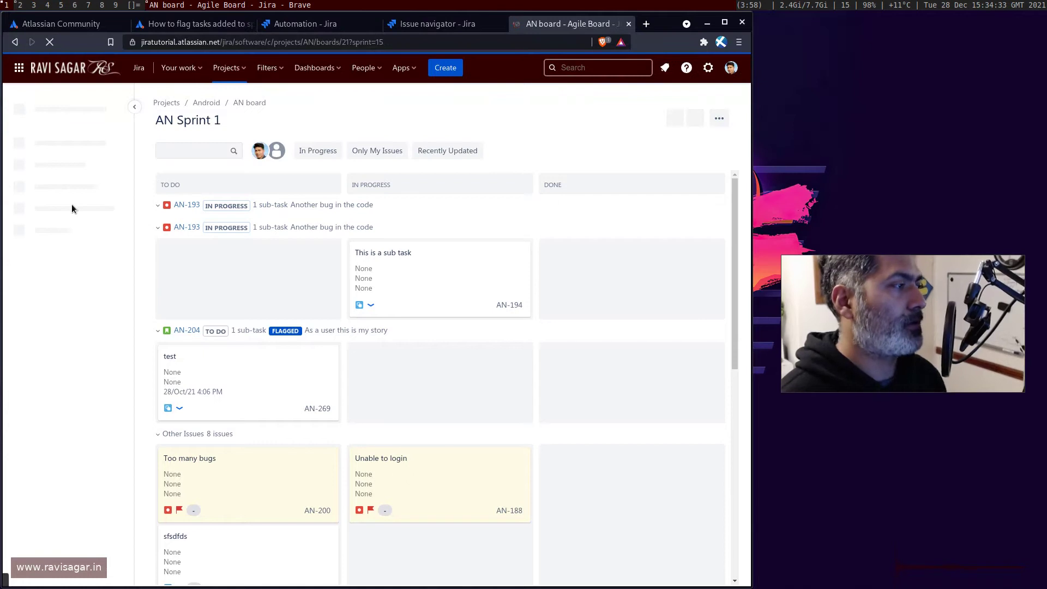
{"action": "left_click", "coordinate": [53, 194]}
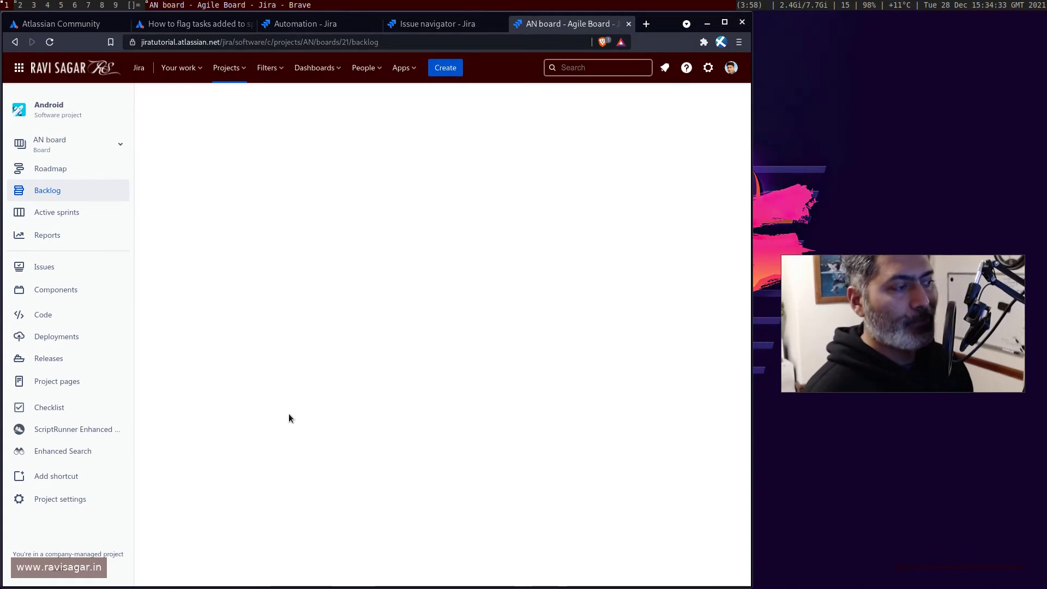
Step: Review the automation rule pictured in the community question, and reload the AN board backlog
{"action": "left_click", "coordinate": [186, 24]}
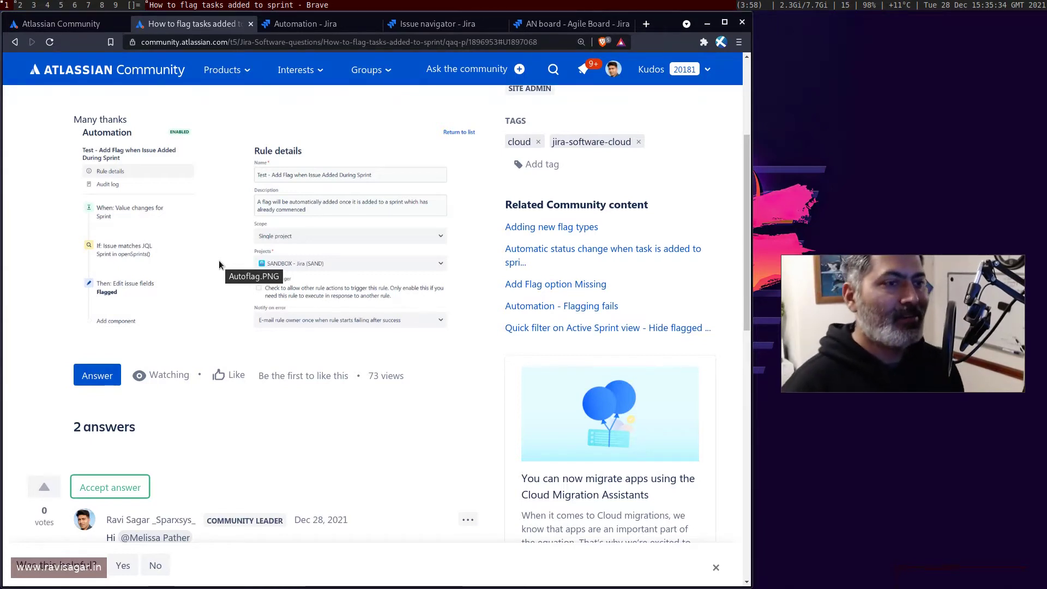
{"action": "left_click", "coordinate": [565, 24]}
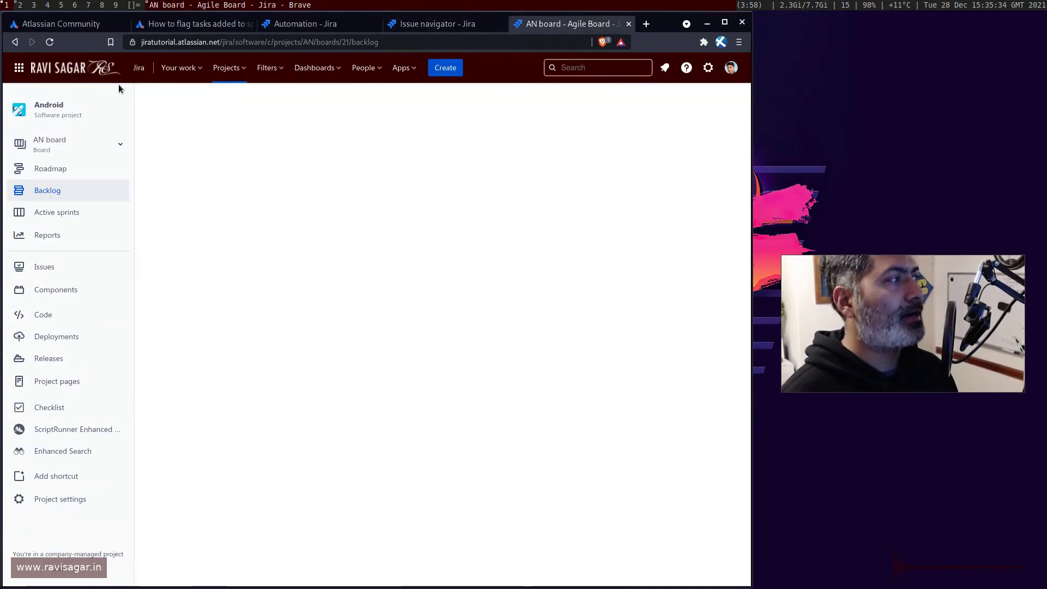
{"action": "left_click", "coordinate": [49, 42]}
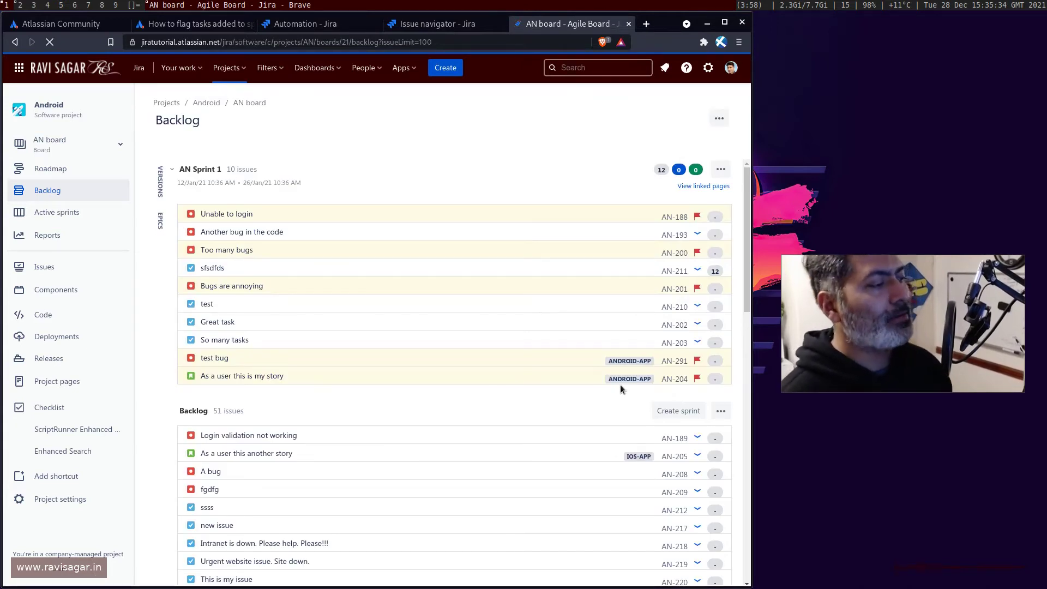
Step: Move issue AN-189, Login validation not working, from the backlog into AN Sprint 1 and confirm the scope change
{"action": "scroll", "coordinate": [502, 357], "scroll_direction": "down", "scroll_amount": 3}
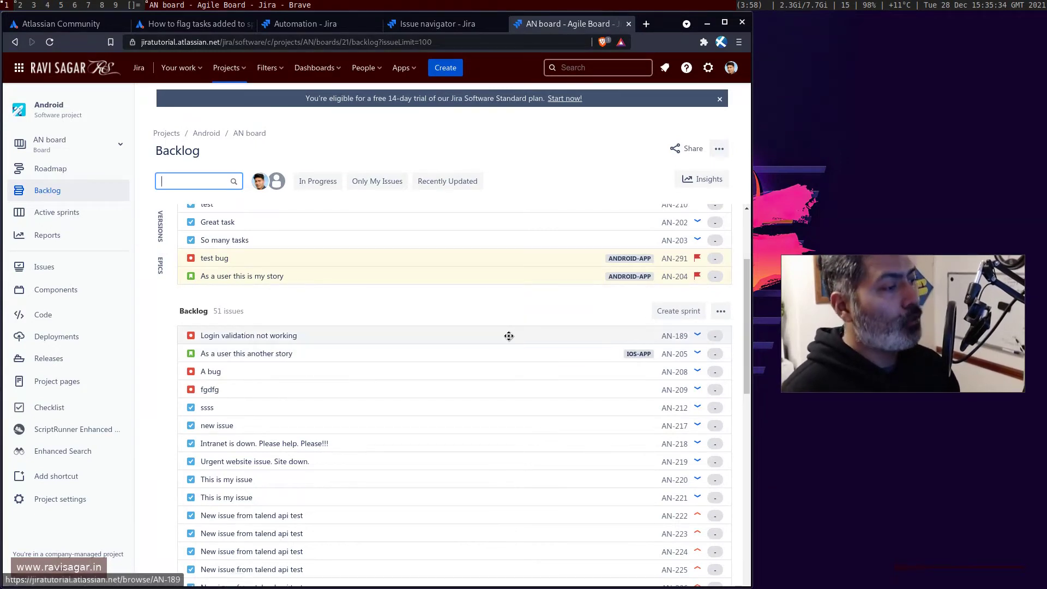
{"action": "left_click_drag", "start_coordinate": [508, 336], "coordinate": [507, 238]}
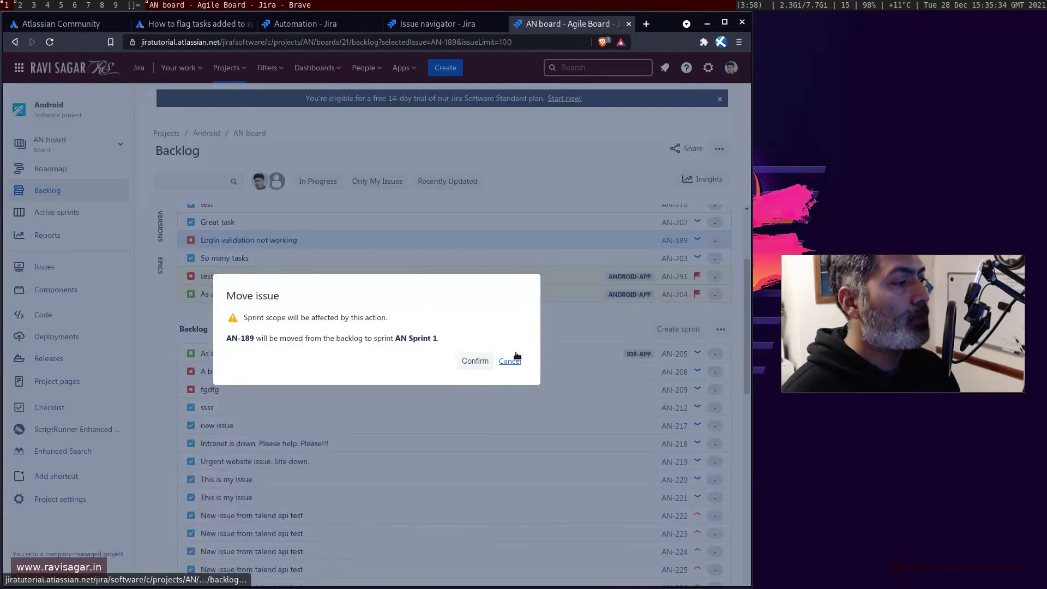
{"action": "left_click", "coordinate": [474, 361]}
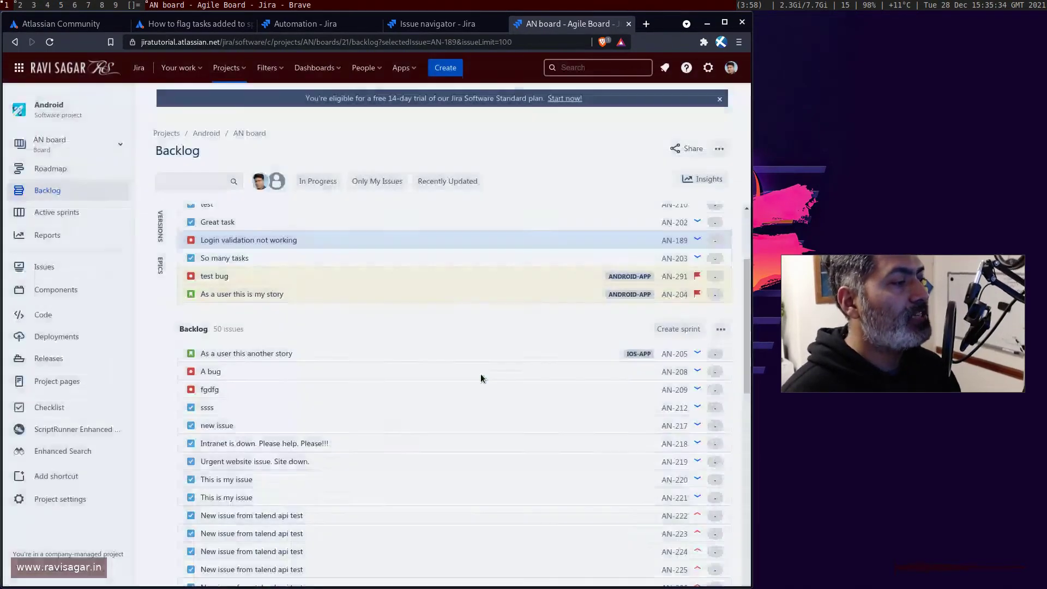
Step: Refresh the audit log of the flag-issue-sprint-value-change rule and expand the details of its most recent run
{"action": "left_click", "coordinate": [336, 23]}
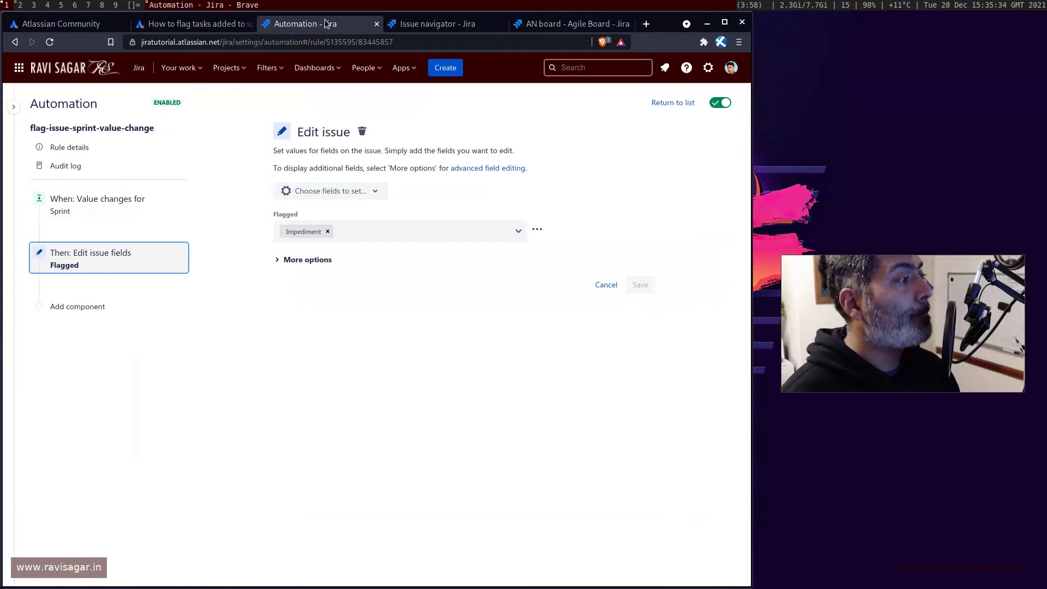
{"action": "left_click", "coordinate": [69, 165]}
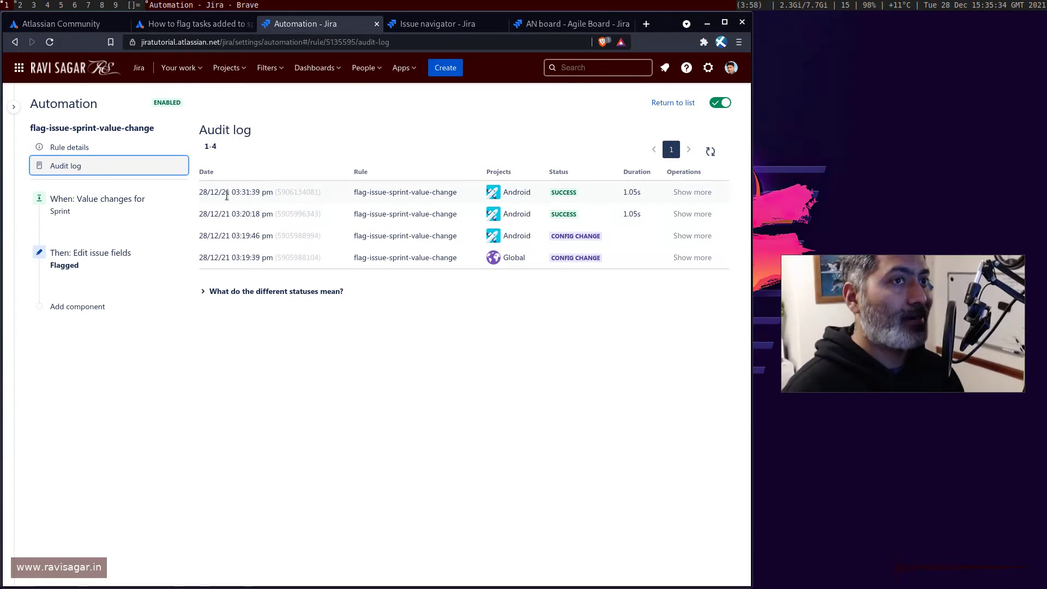
{"action": "left_click", "coordinate": [710, 151]}
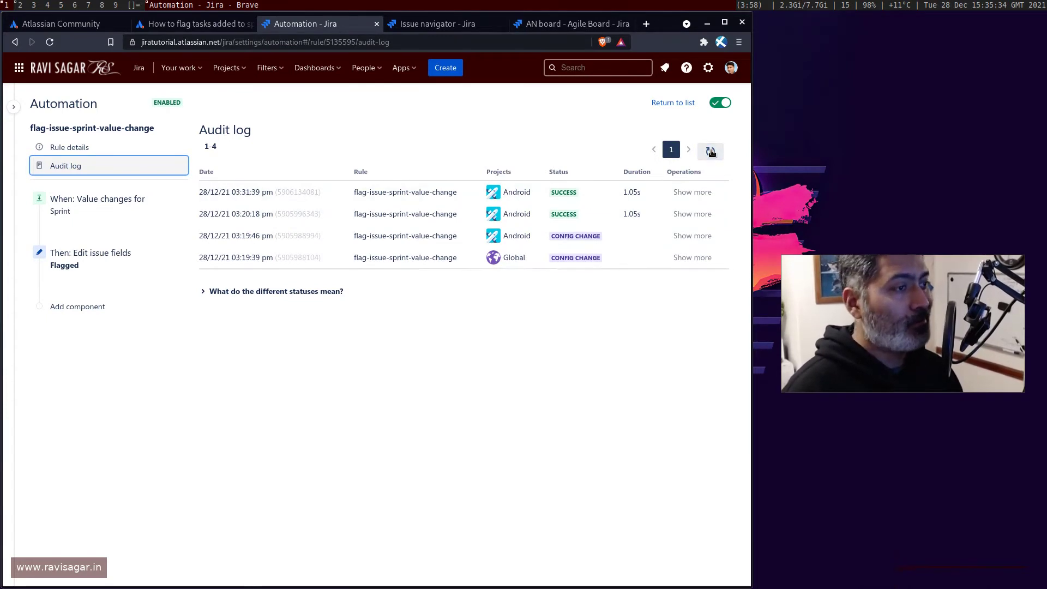
{"action": "left_click", "coordinate": [691, 192]}
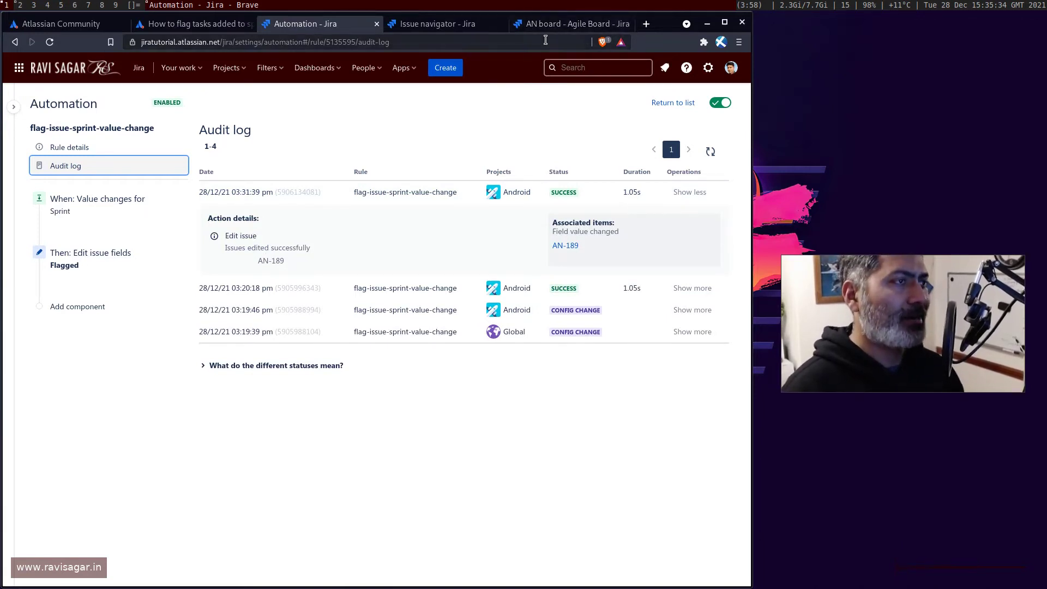
Step: Return to the AN board backlog and reload it to check the flag on issue AN-189
{"action": "left_click", "coordinate": [435, 24]}
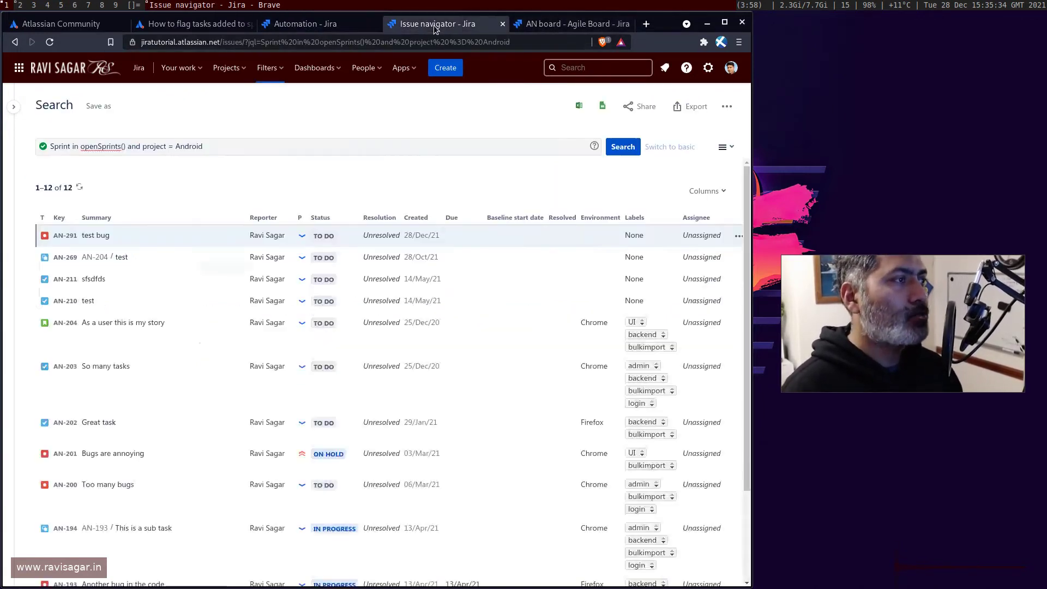
{"action": "left_click", "coordinate": [575, 24]}
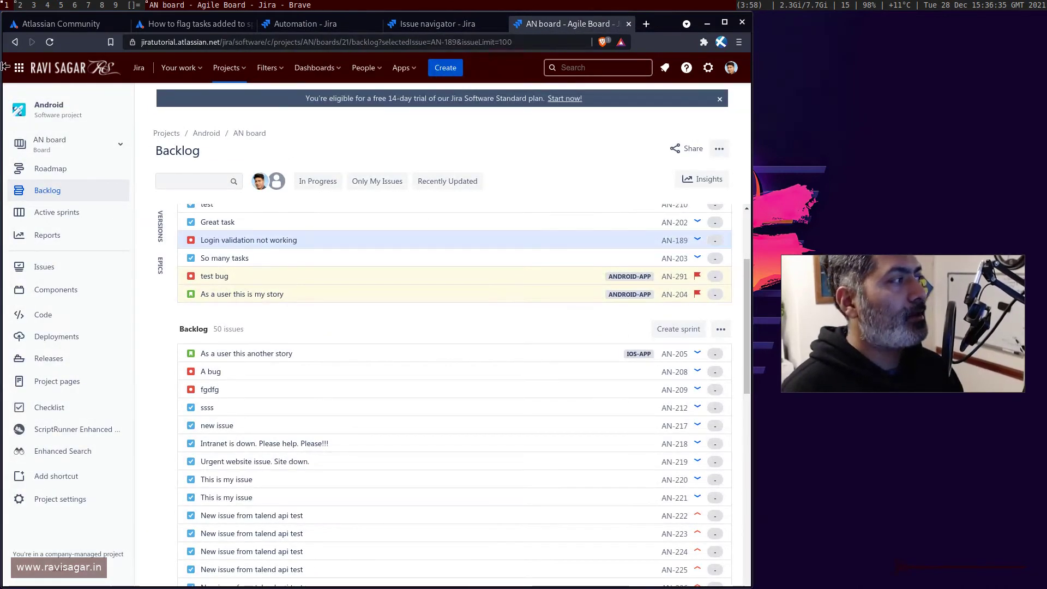
{"action": "left_click", "coordinate": [54, 41]}
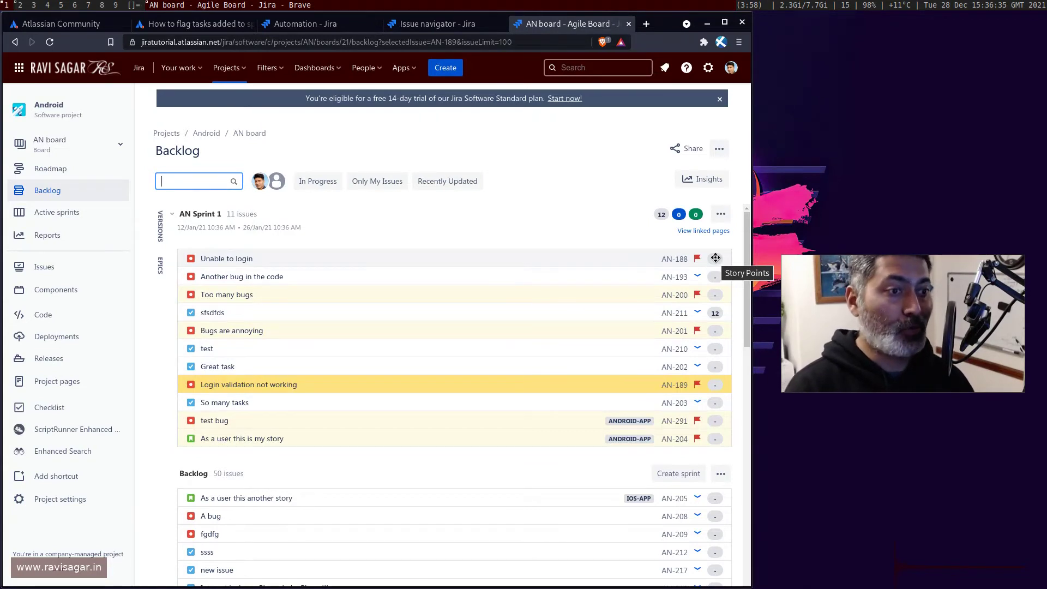
Step: Search issues with the JQL query "Flagged[Checkboxes]" = Impediment and look through the matching issues
{"action": "left_click", "coordinate": [420, 25]}
{"action": "left_click_drag", "start_coordinate": [325, 150], "coordinate": [35, 146]}
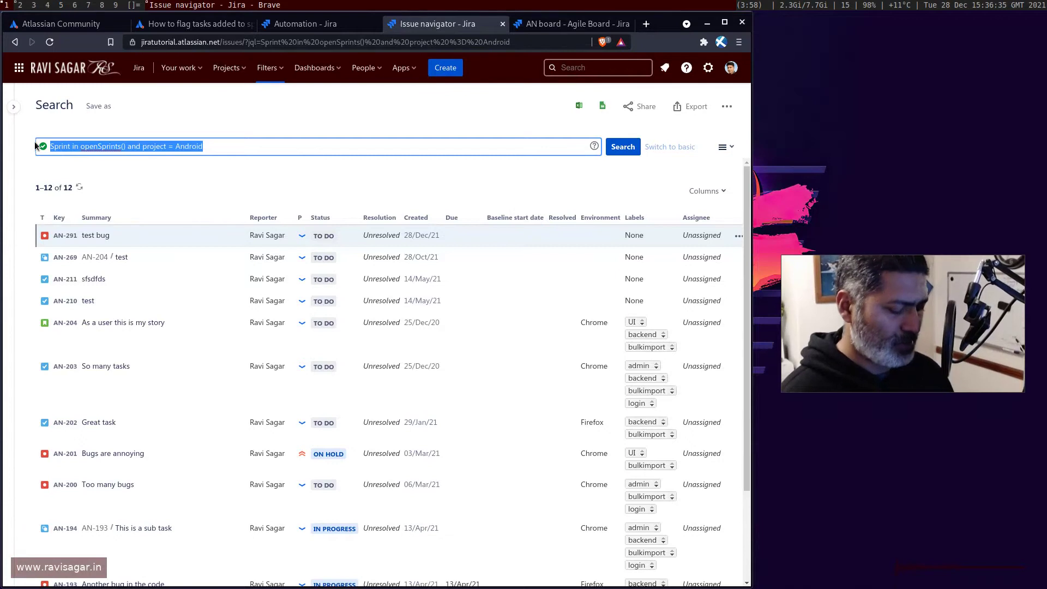
{"action": "type", "text": "Fla"}
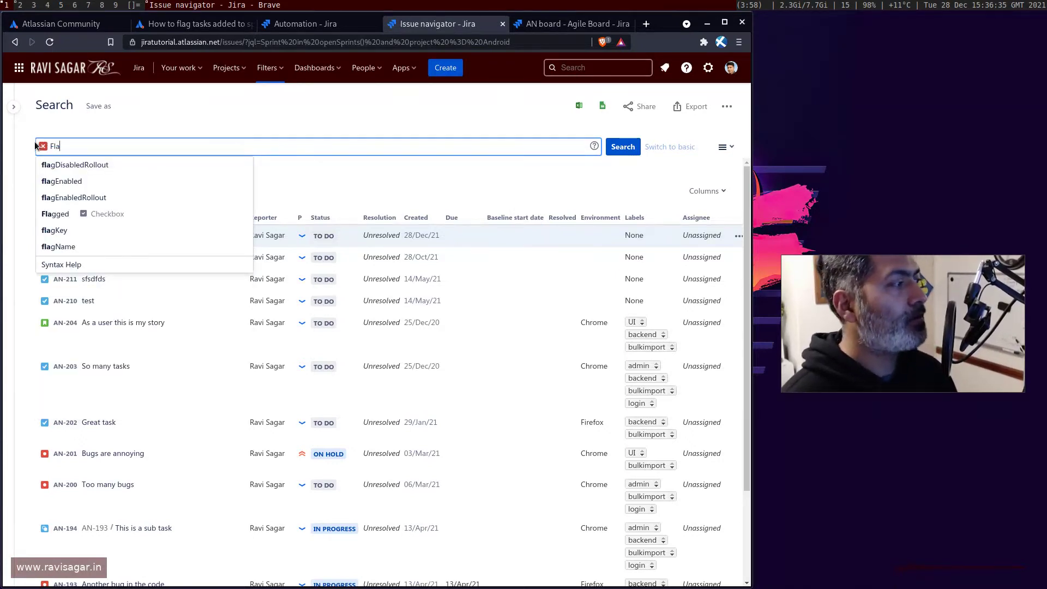
{"action": "key", "text": "Down"}
{"action": "key", "text": "Down"}
{"action": "key", "text": "Down"}
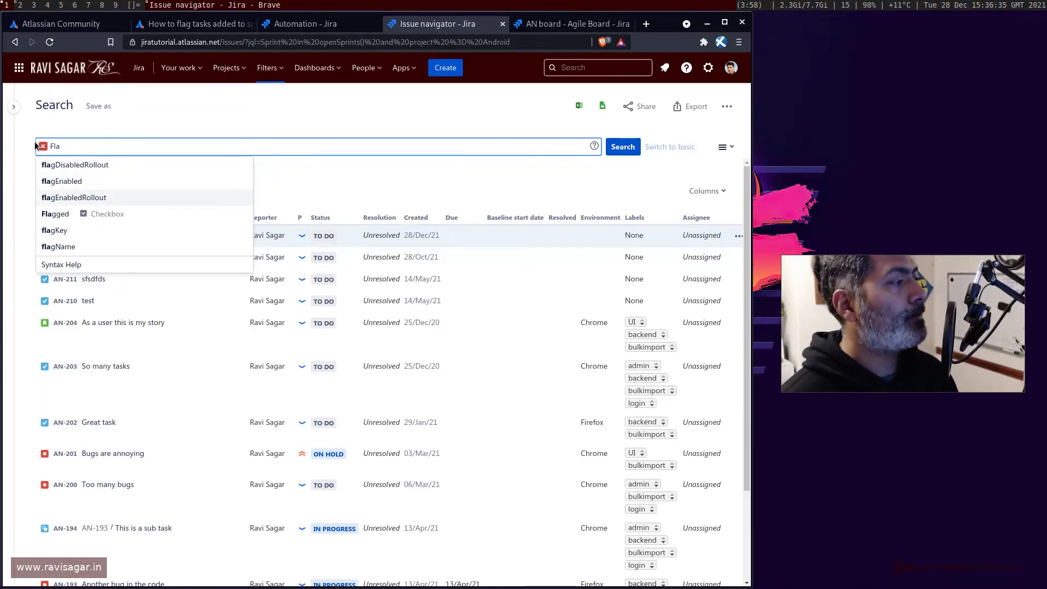
{"action": "key", "text": "Return"}
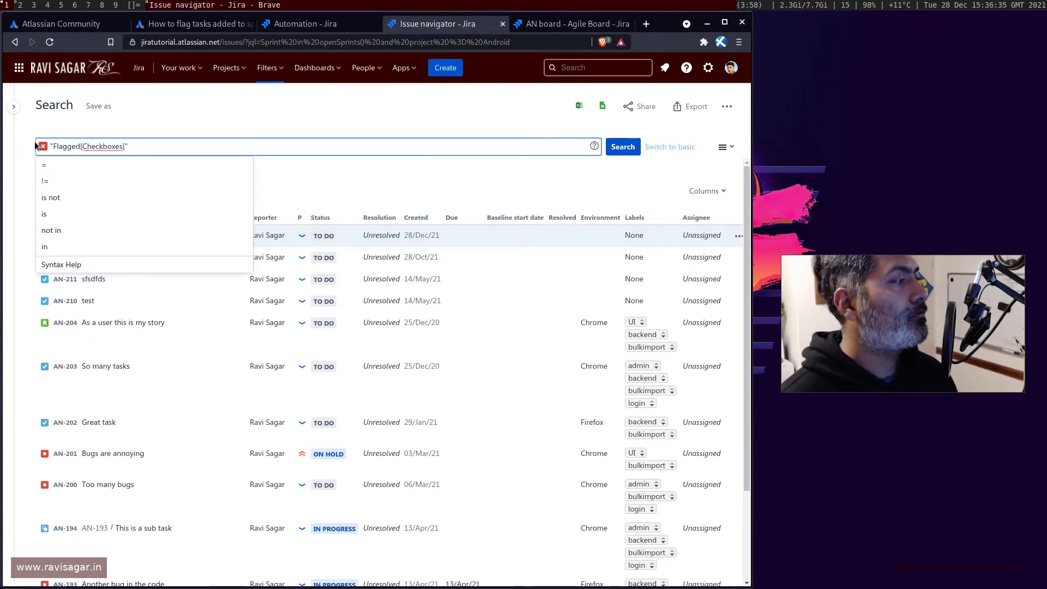
{"action": "key", "text": "Down"}
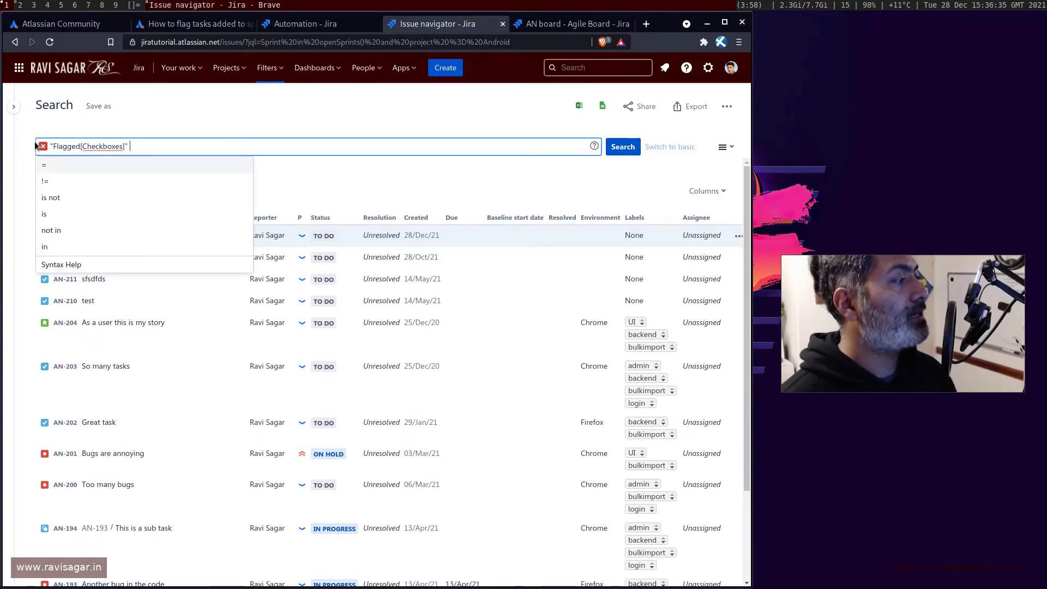
{"action": "key", "text": "Return"}
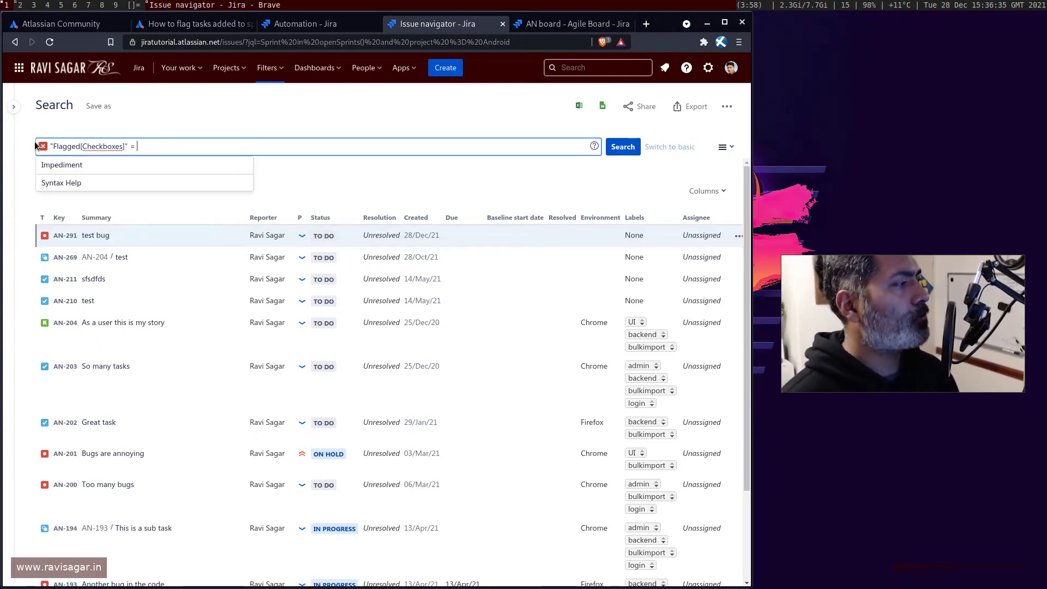
{"action": "key", "text": "Down"}
{"action": "key", "text": "Return"}
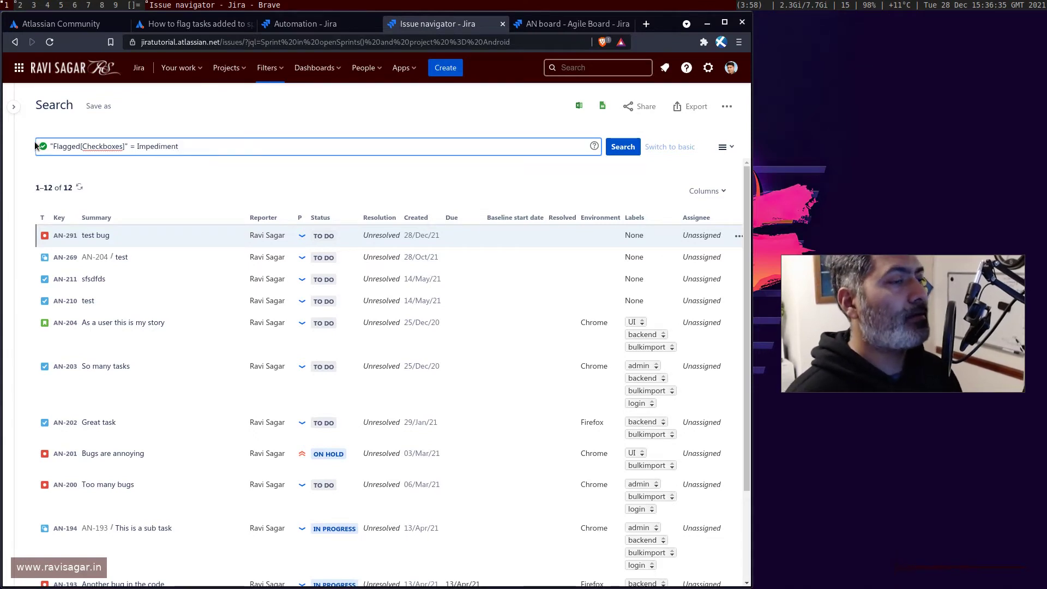
{"action": "left_click", "coordinate": [622, 146]}
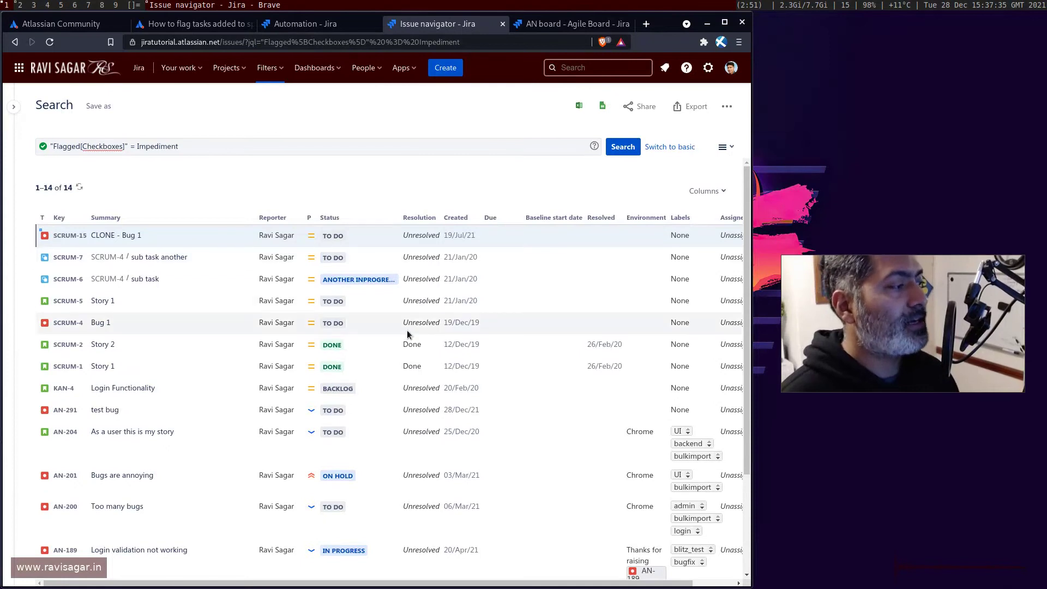
{"action": "scroll", "coordinate": [407, 334], "scroll_direction": "down", "scroll_amount": 4}
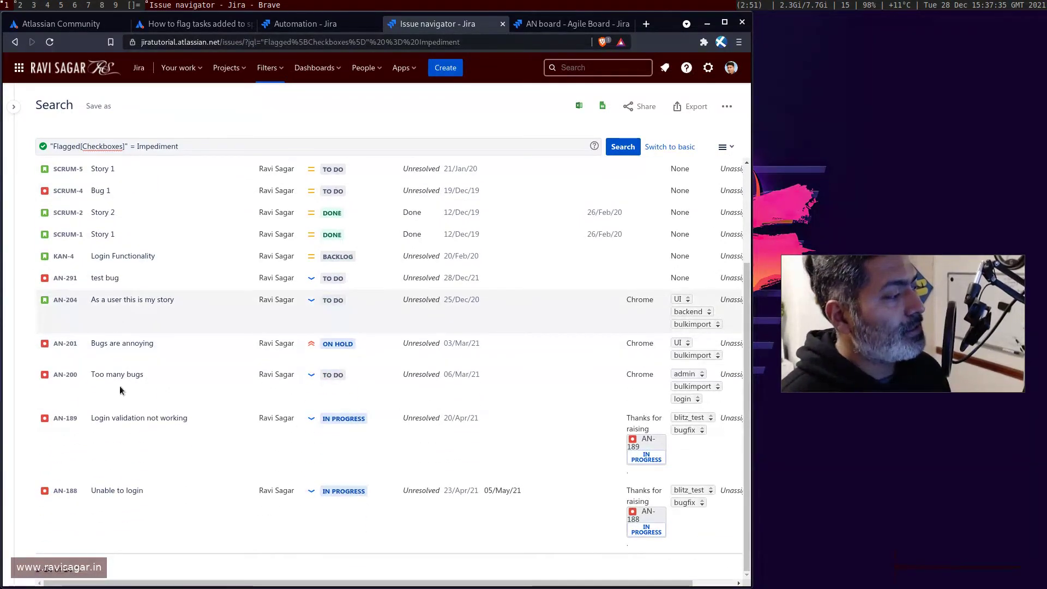
{"action": "scroll", "coordinate": [211, 290], "scroll_direction": "up", "scroll_amount": 4}
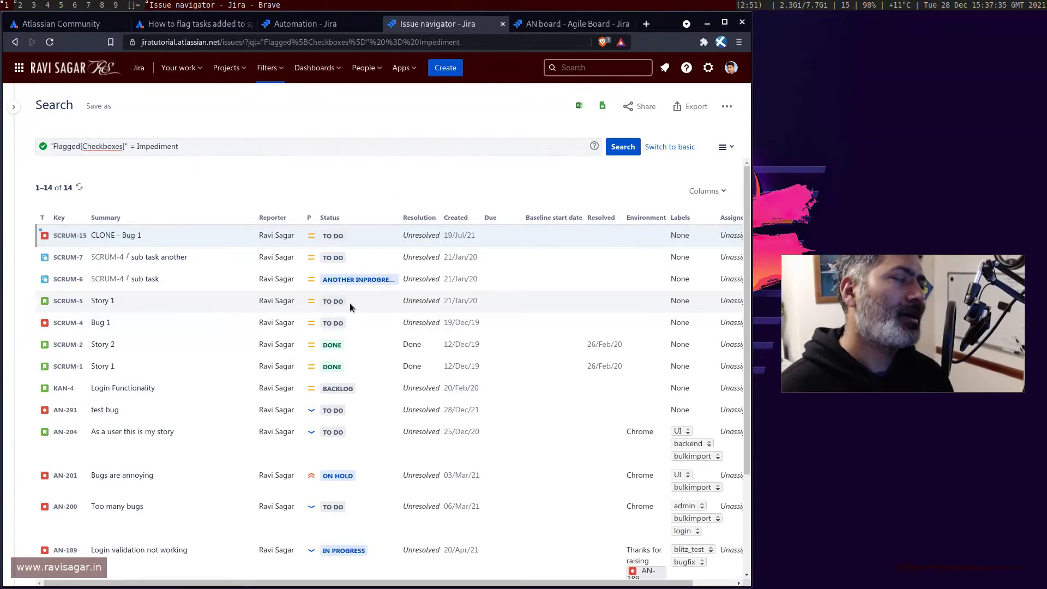
Step: Open the Burndown Chart from the Android project's reports and examine the AN Sprint 1 graph and its scope change events
{"action": "left_click", "coordinate": [309, 25]}
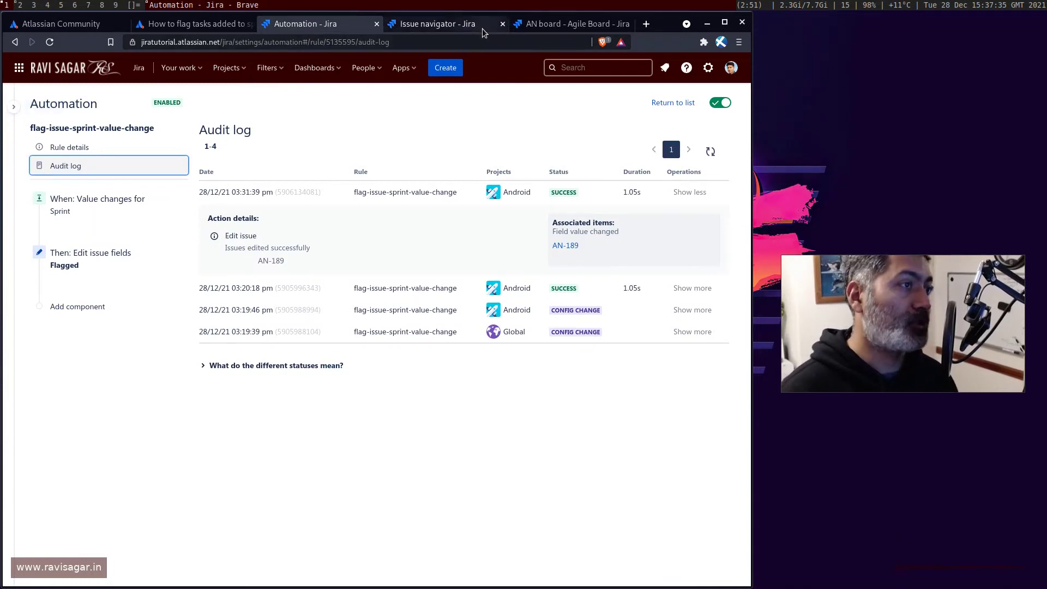
{"action": "left_click", "coordinate": [606, 23]}
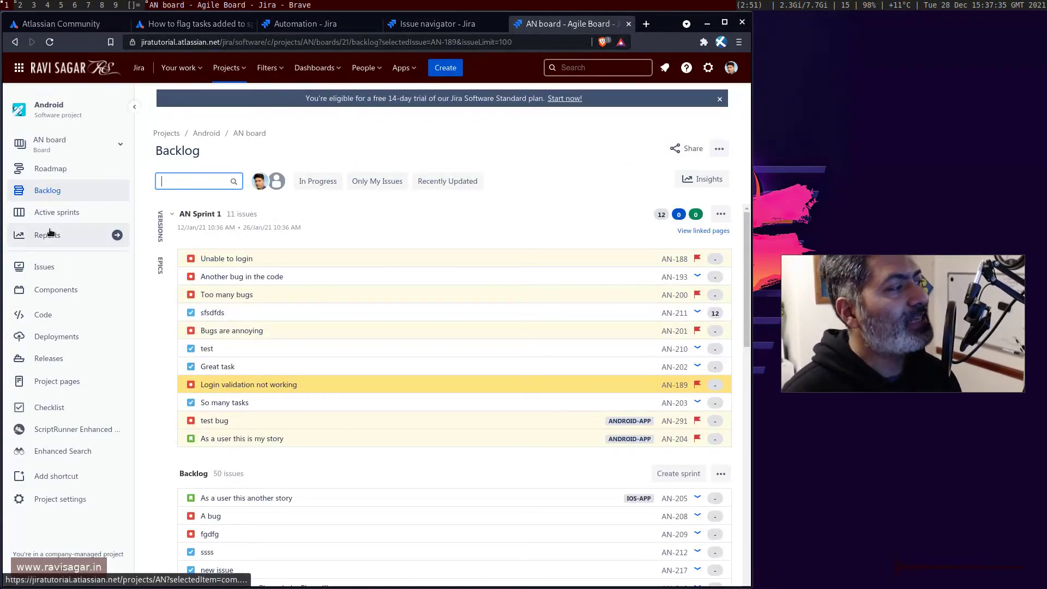
{"action": "left_click", "coordinate": [49, 233]}
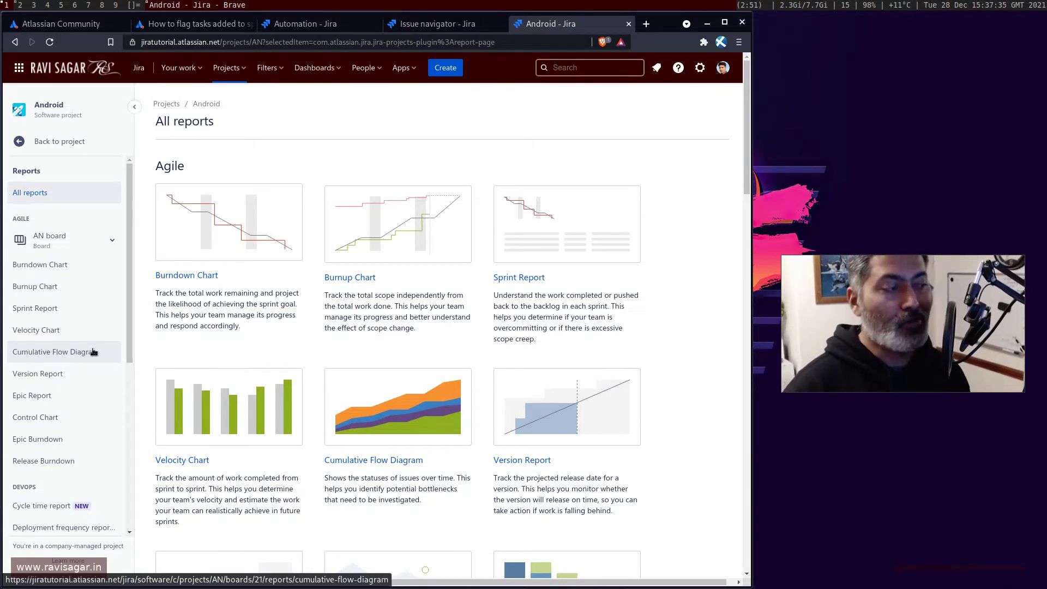
{"action": "left_click", "coordinate": [235, 230]}
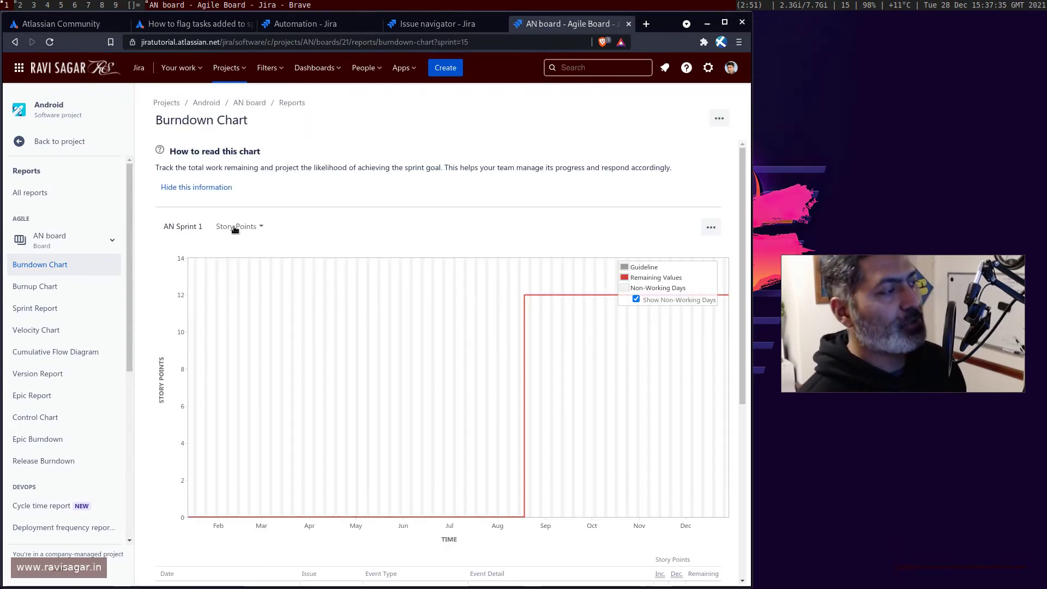
{"action": "scroll", "coordinate": [365, 278], "scroll_direction": "down", "scroll_amount": 5}
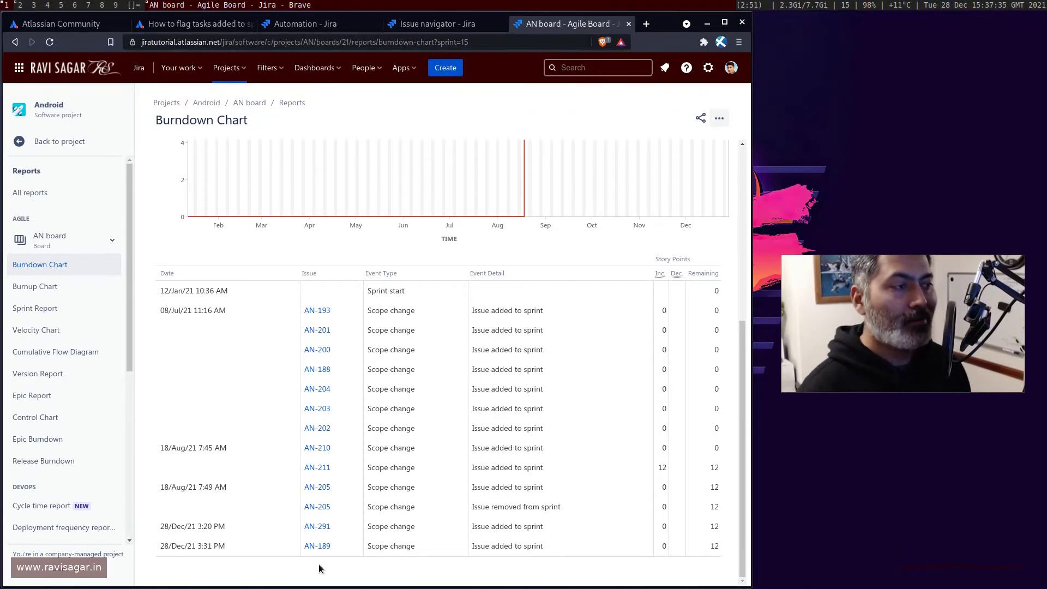
{"action": "scroll", "coordinate": [434, 374], "scroll_direction": "up", "scroll_amount": 5}
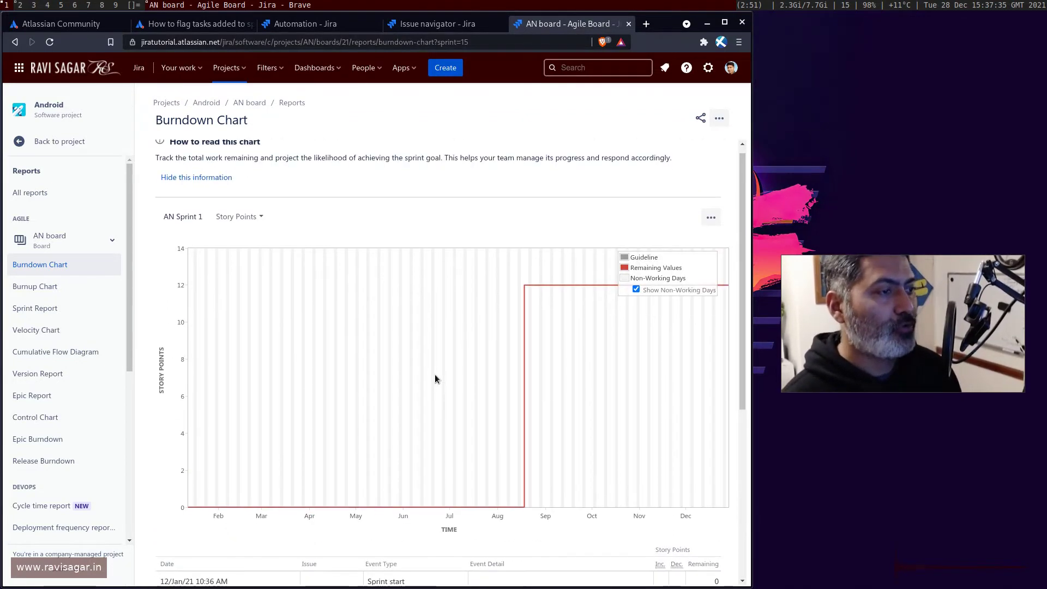
{"action": "mouse_move", "coordinate": [523, 297]}
{"action": "scroll", "coordinate": [528, 298], "scroll_direction": "down", "scroll_amount": 5}
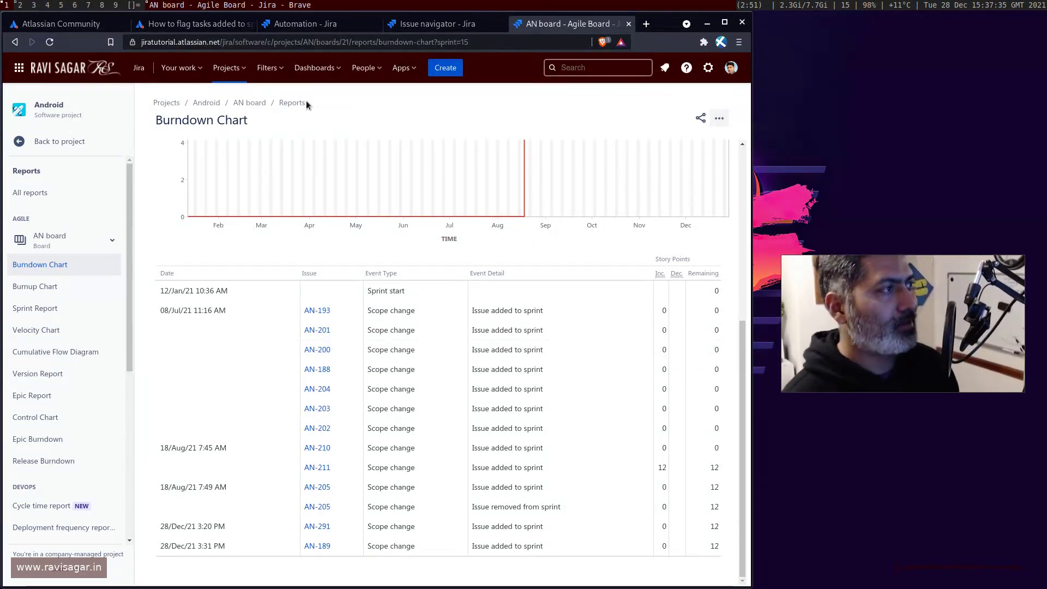
{"action": "scroll", "coordinate": [491, 265], "scroll_direction": "up", "scroll_amount": 3}
{"action": "scroll", "coordinate": [514, 270], "scroll_direction": "up", "scroll_amount": 3}
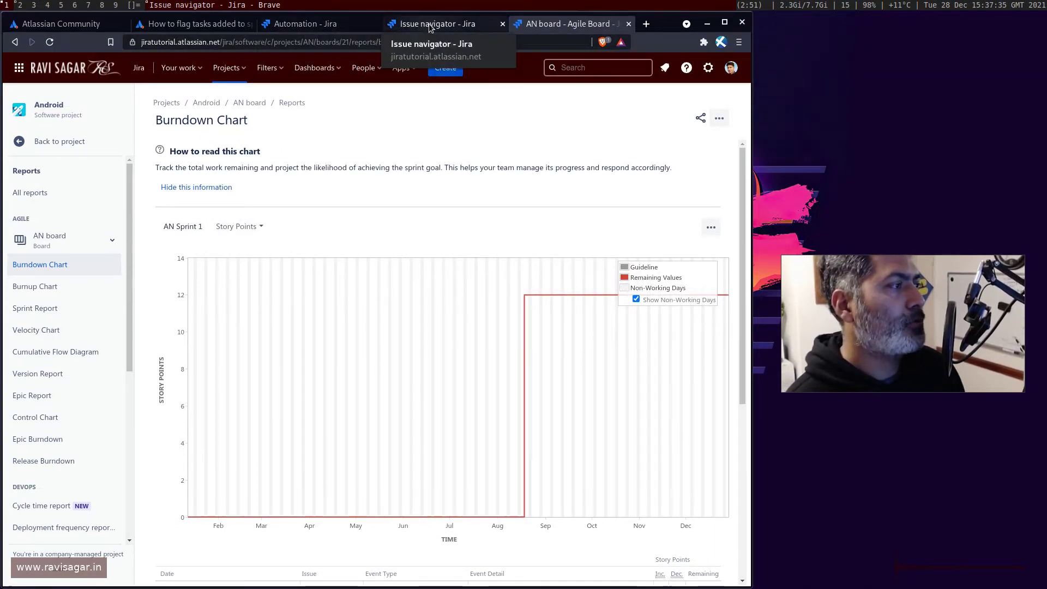
{"action": "left_click", "coordinate": [403, 24]}
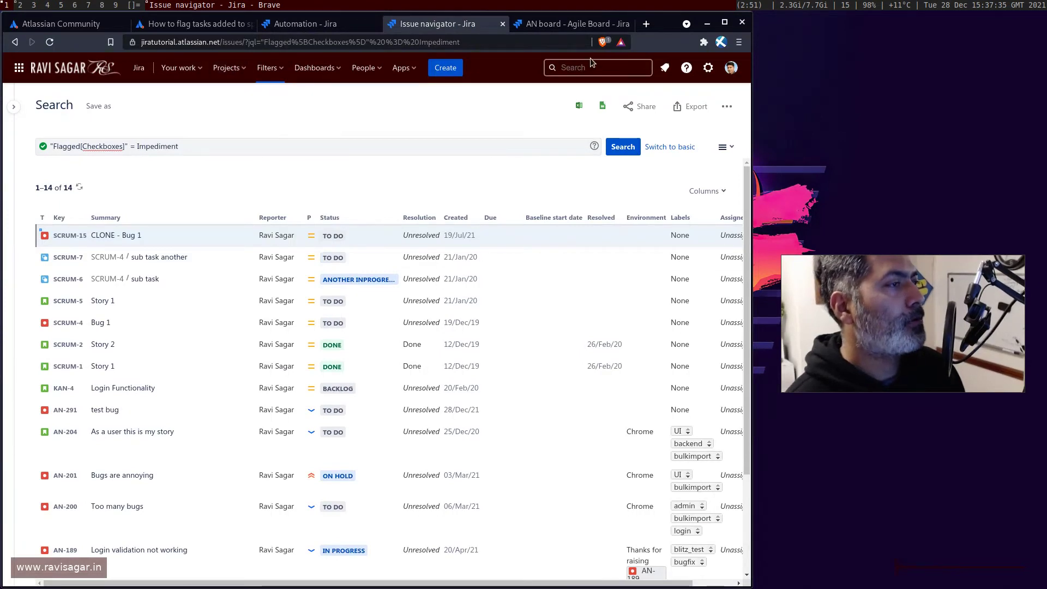
{"action": "left_click", "coordinate": [570, 28]}
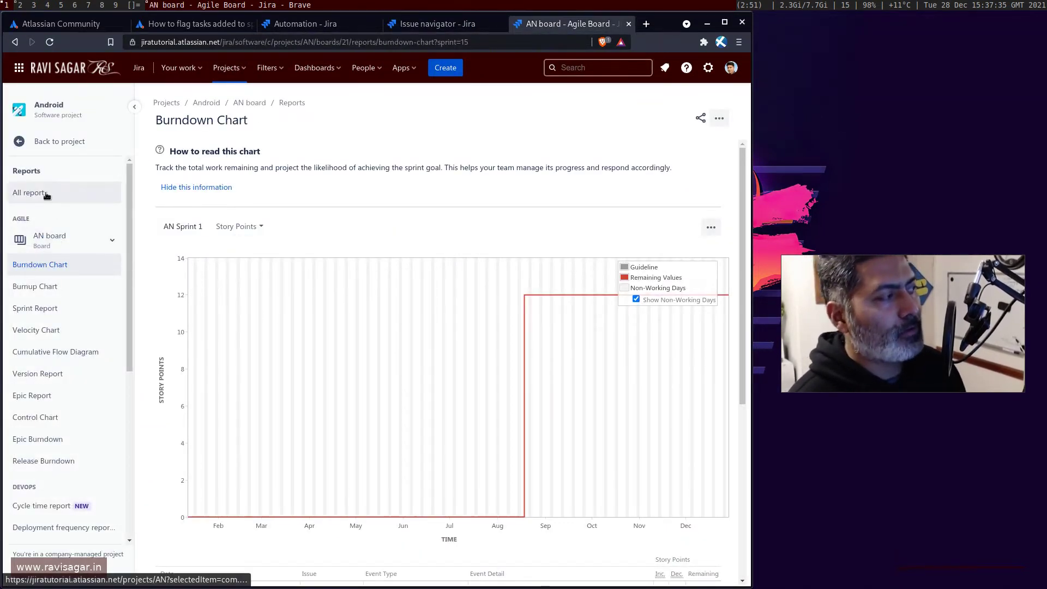
Step: Set the Story Points of backlog issue AN-205 to 5 and move it into AN Sprint 1, confirming the scope change
{"action": "left_click", "coordinate": [54, 144]}
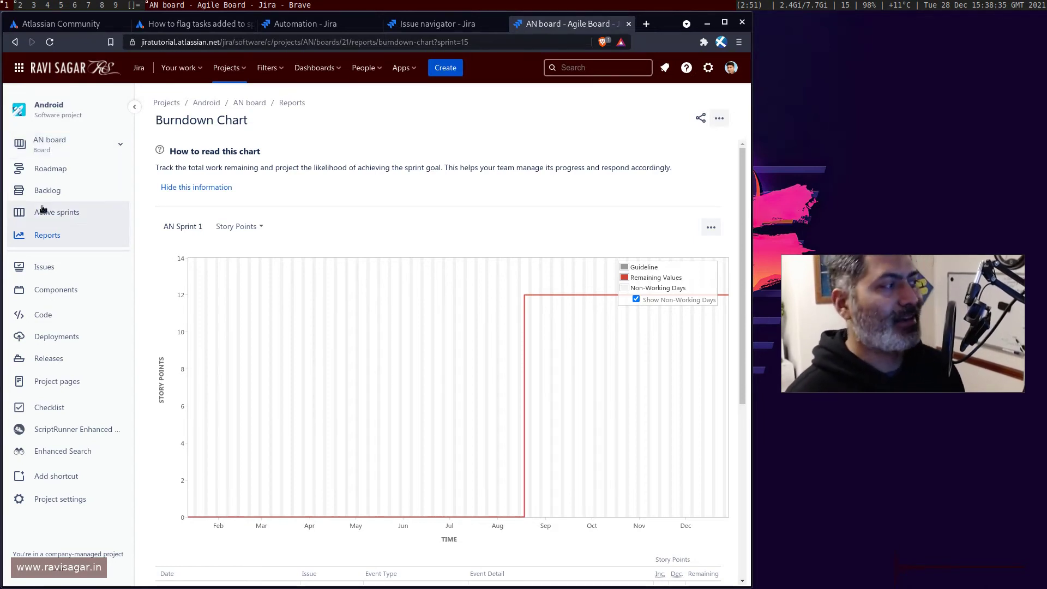
{"action": "left_click", "coordinate": [59, 189]}
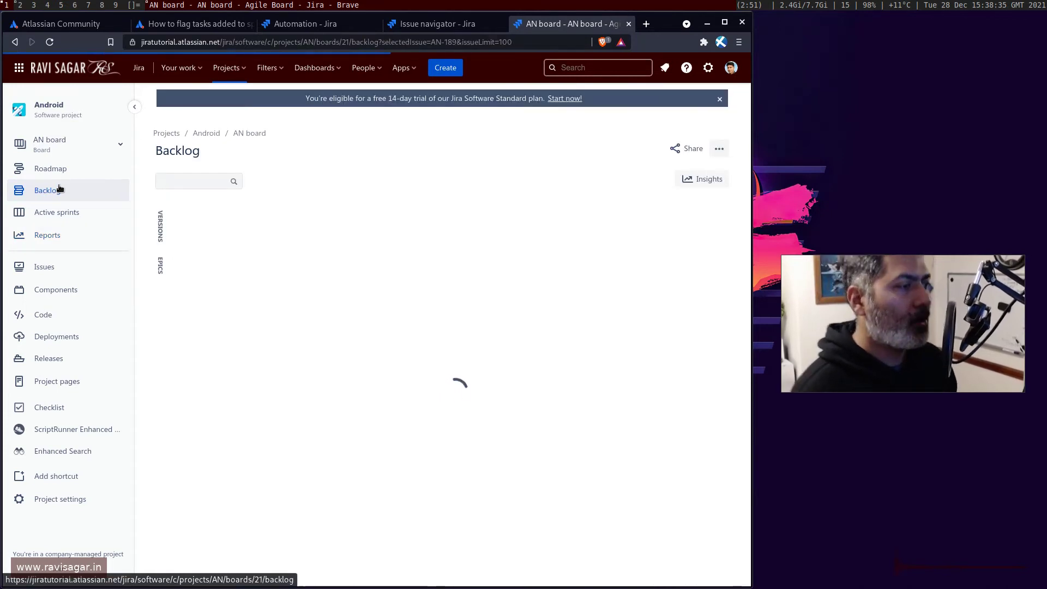
{"action": "scroll", "coordinate": [387, 386], "scroll_direction": "down", "scroll_amount": 3}
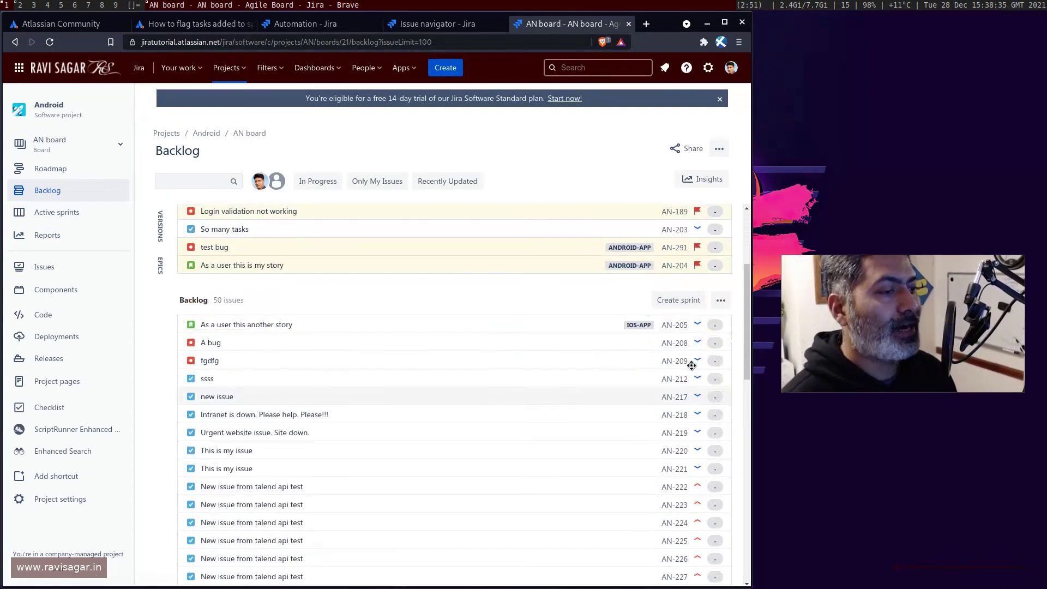
{"action": "left_click", "coordinate": [338, 323]}
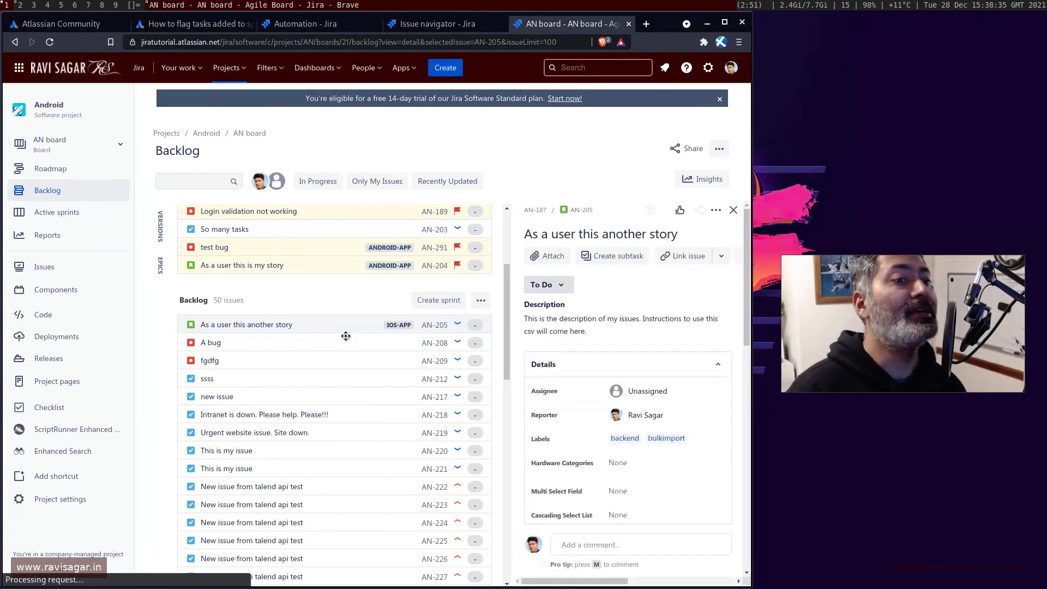
{"action": "scroll", "coordinate": [616, 365], "scroll_direction": "down", "scroll_amount": 4}
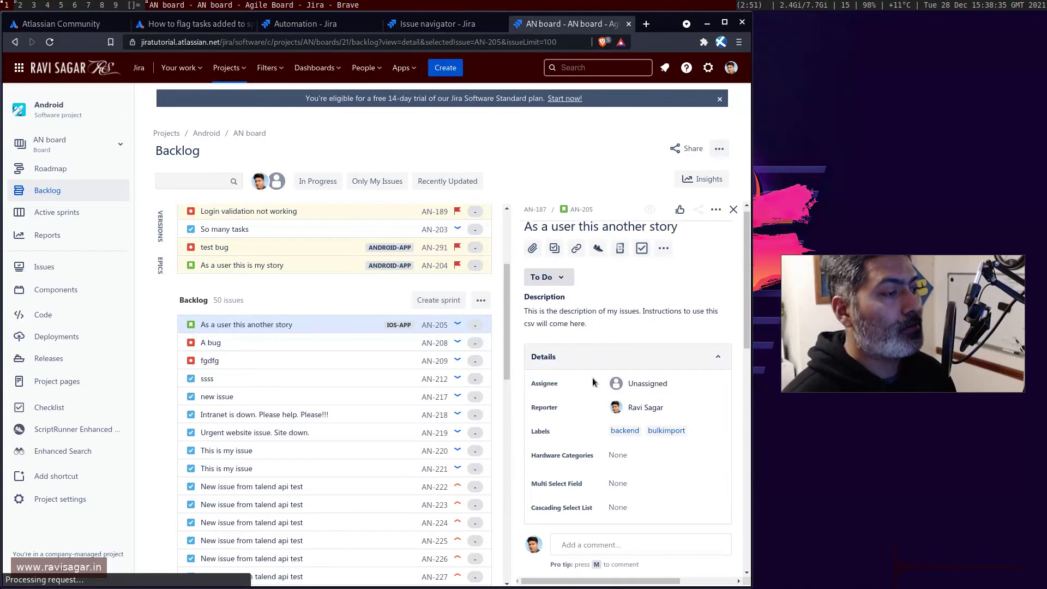
{"action": "scroll", "coordinate": [613, 380], "scroll_direction": "down", "scroll_amount": 1}
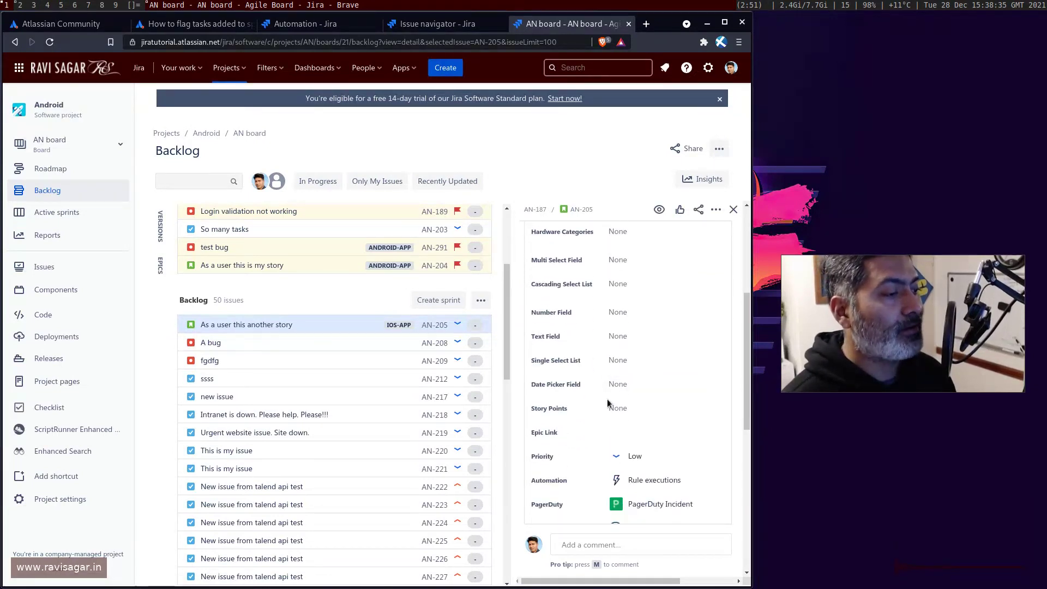
{"action": "left_click", "coordinate": [636, 410]}
{"action": "type", "text": "5"}
{"action": "key", "text": "Return"}
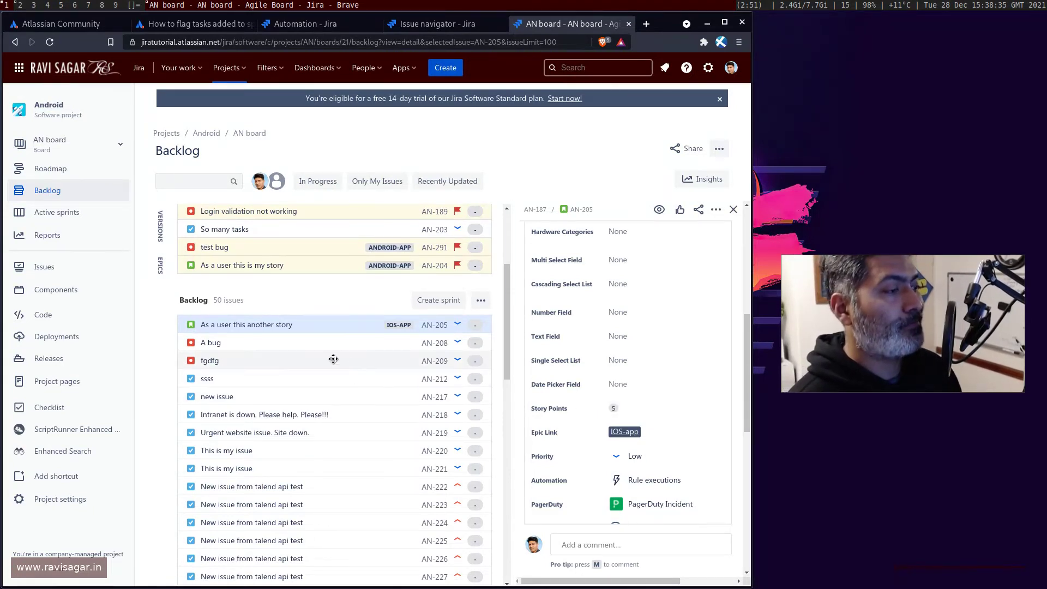
{"action": "left_click_drag", "start_coordinate": [286, 324], "coordinate": [290, 246]}
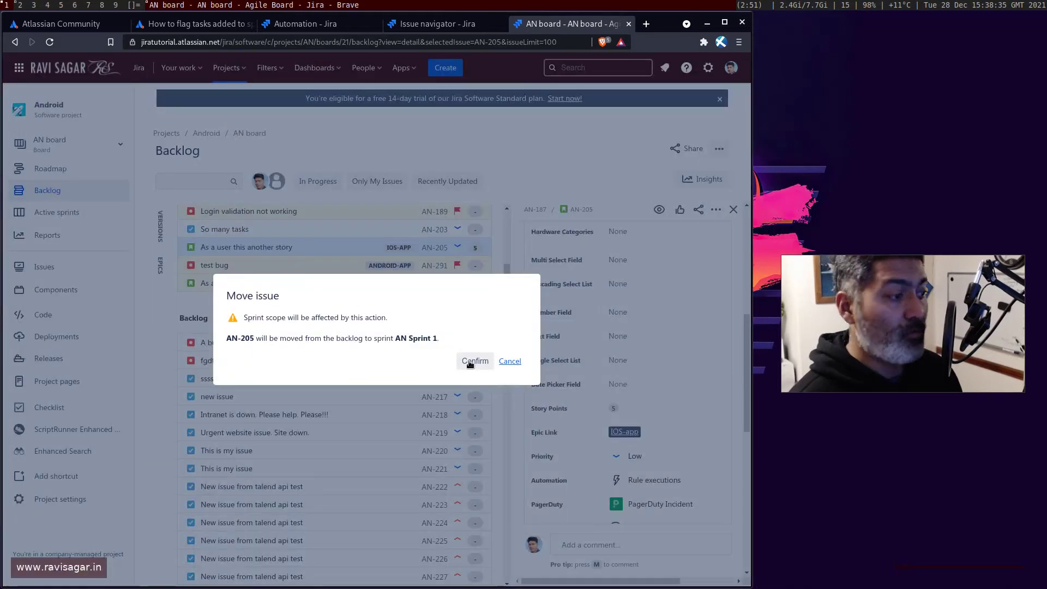
{"action": "left_click", "coordinate": [469, 363]}
Step: Refresh the audit log of the flag-issue-sprint-value-change rule to check the run triggered by moving AN-205
{"action": "left_click", "coordinate": [306, 23]}
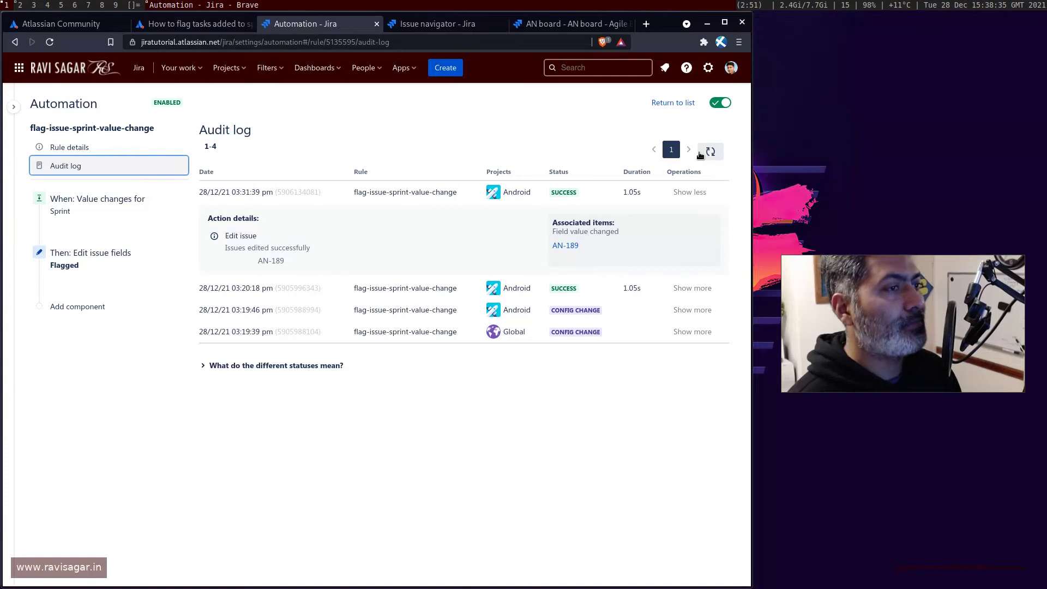
{"action": "left_click", "coordinate": [711, 152]}
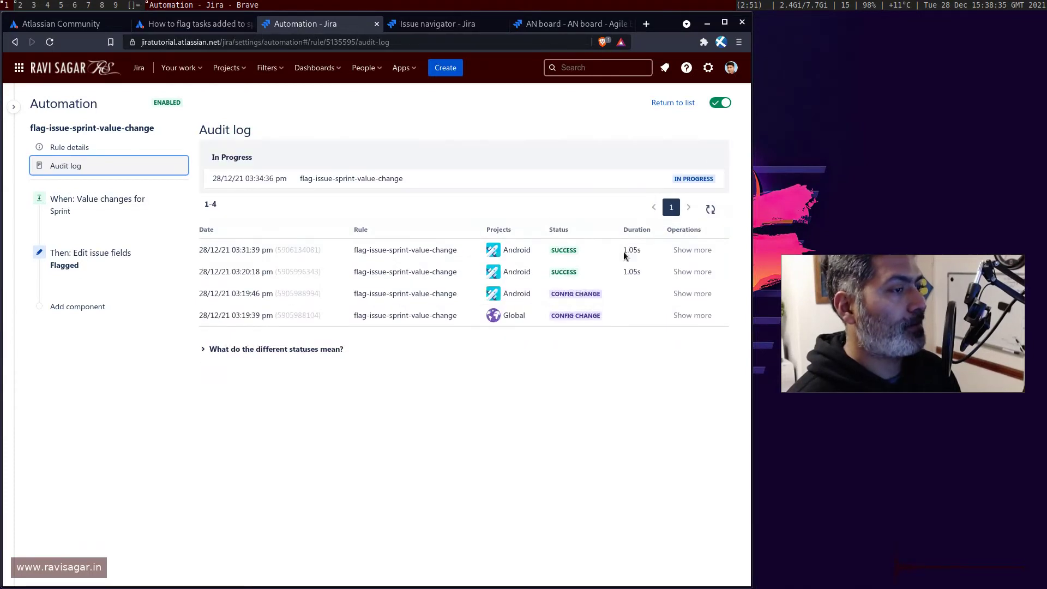
{"action": "left_click", "coordinate": [710, 208]}
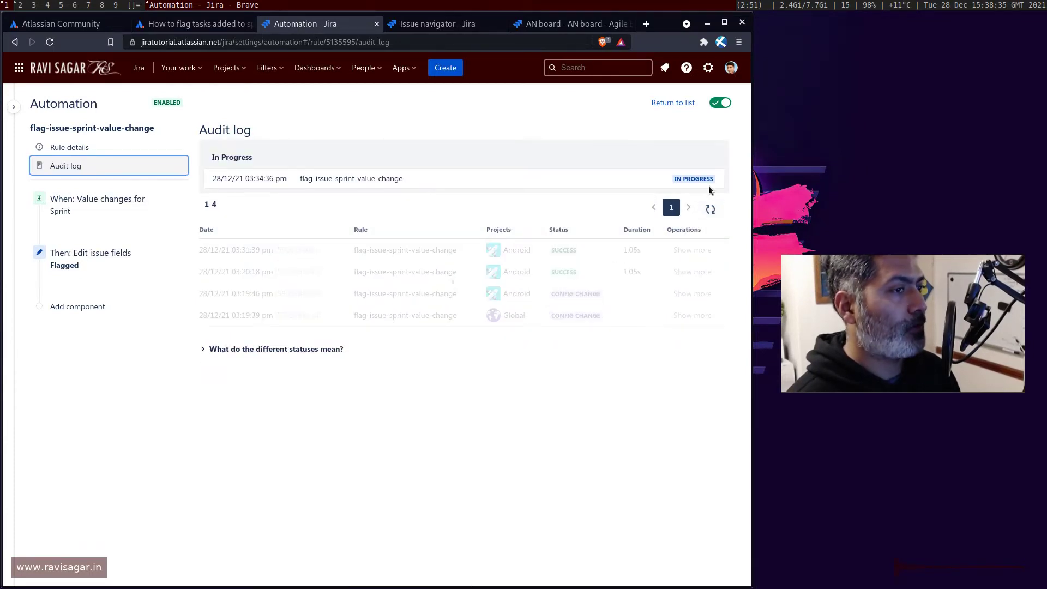
Step: Return to the AN board and reopen the Burndown Chart for AN Sprint 1 to inspect the AN-205 scope change
{"action": "left_click", "coordinate": [436, 23]}
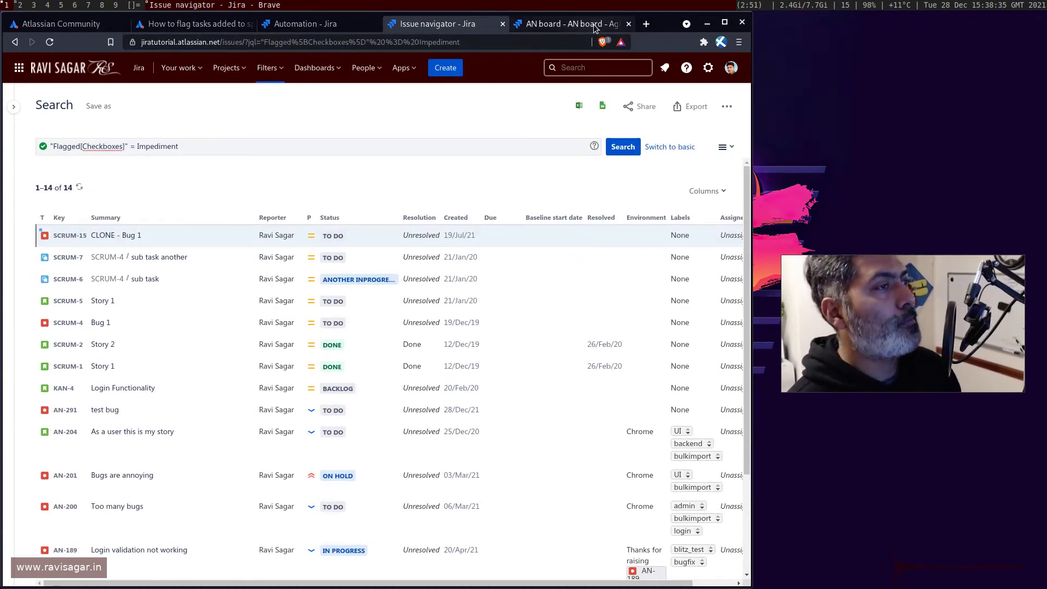
{"action": "left_click", "coordinate": [570, 23]}
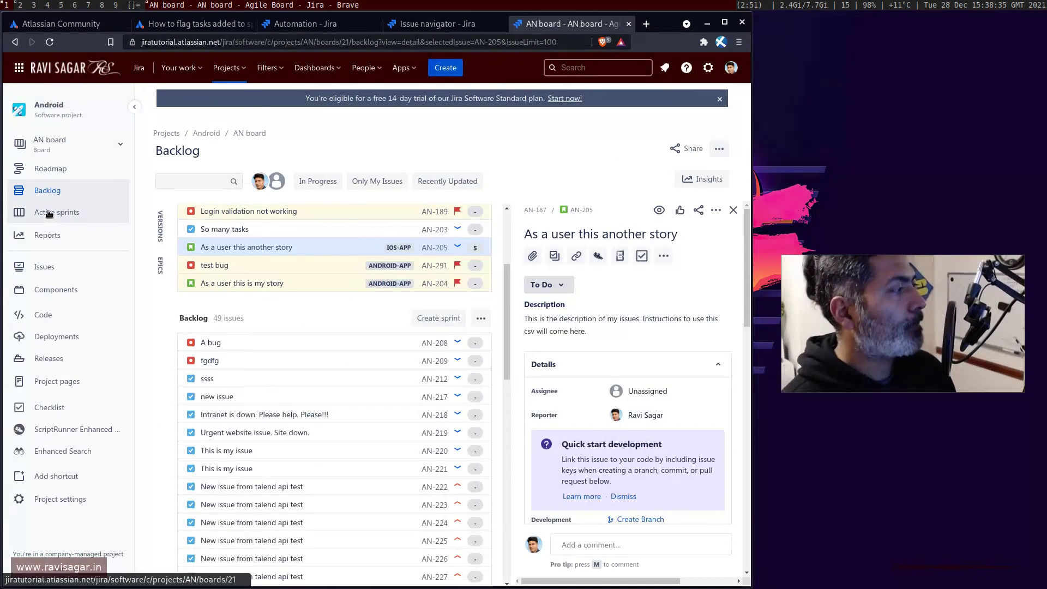
{"action": "left_click", "coordinate": [47, 235]}
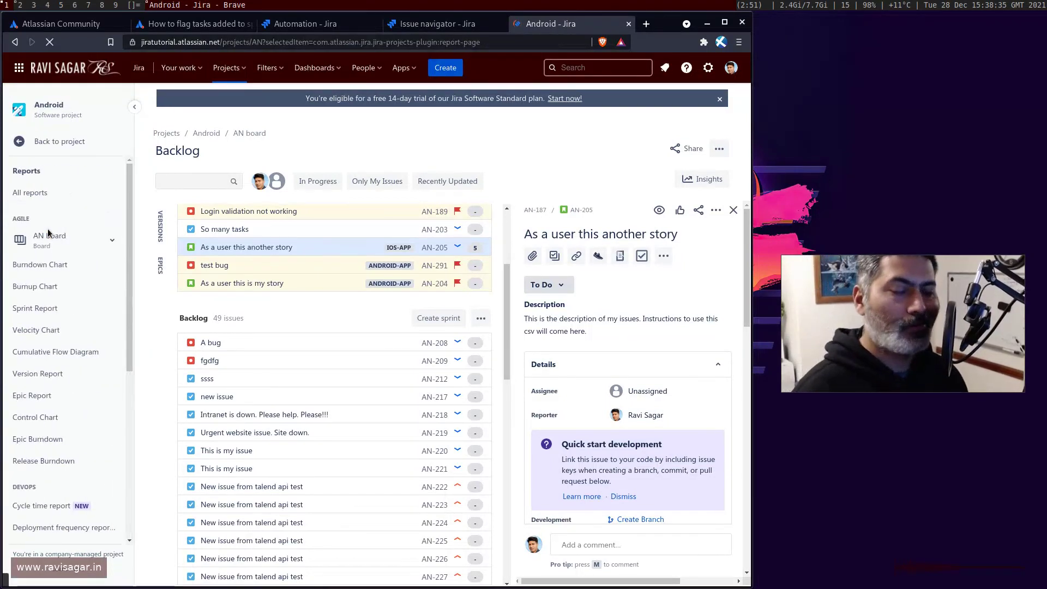
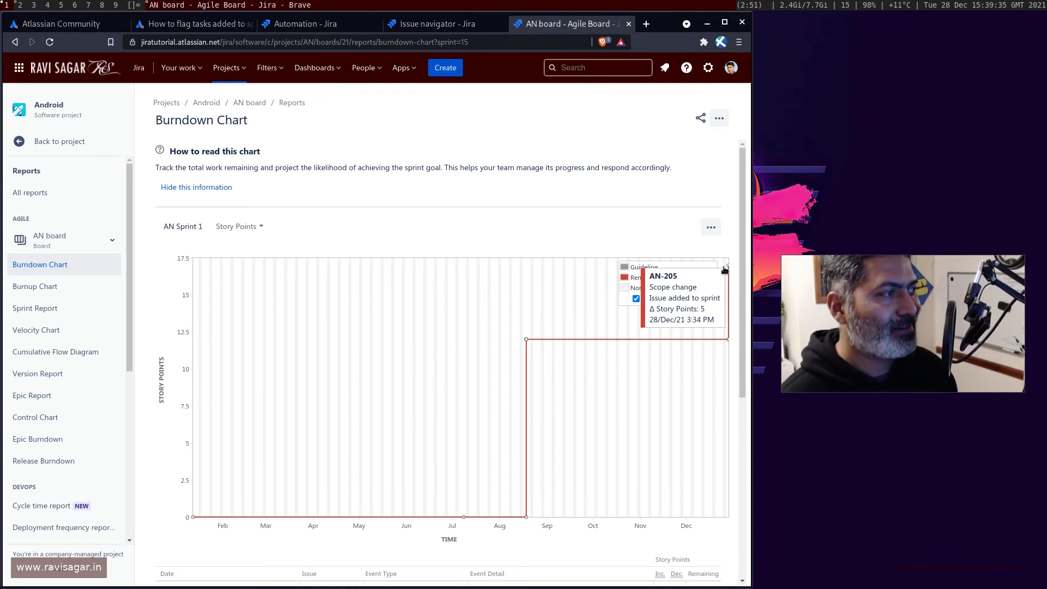
Step: Examine the AN-205 scope change event in the Burndown Chart's event table for AN Sprint 1
{"action": "scroll", "coordinate": [414, 298], "scroll_direction": "down", "scroll_amount": 3}
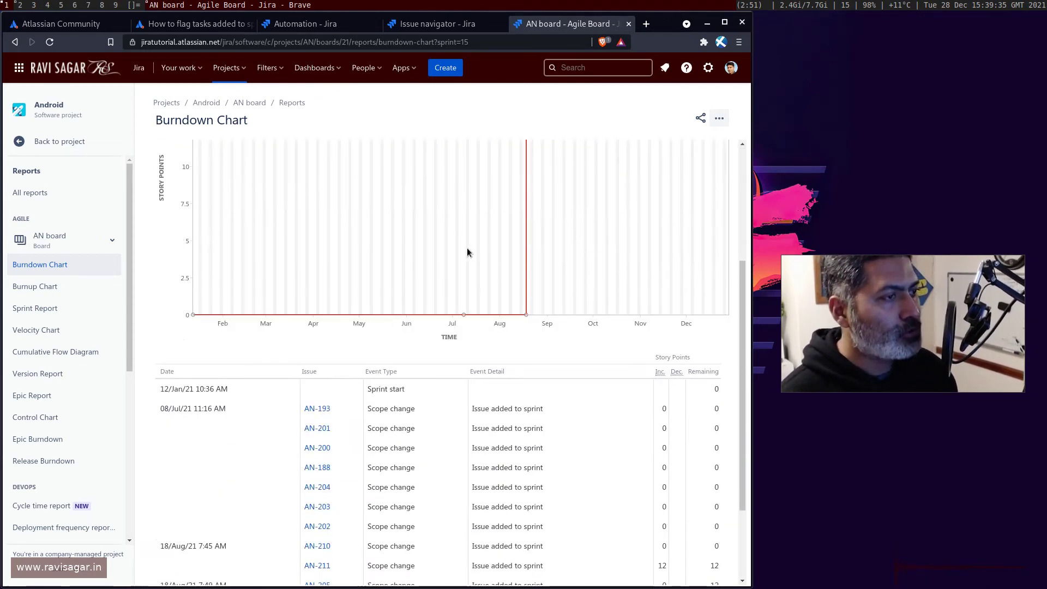
{"action": "scroll", "coordinate": [556, 290], "scroll_direction": "down", "scroll_amount": 2}
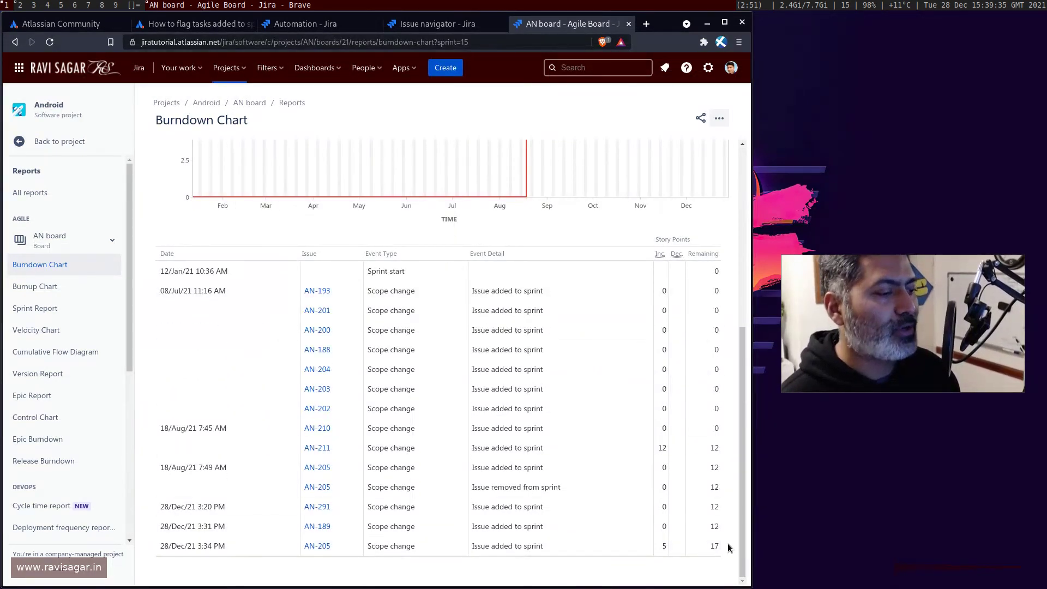
{"action": "triple_click", "coordinate": [384, 545]}
{"action": "left_click", "coordinate": [384, 546]}
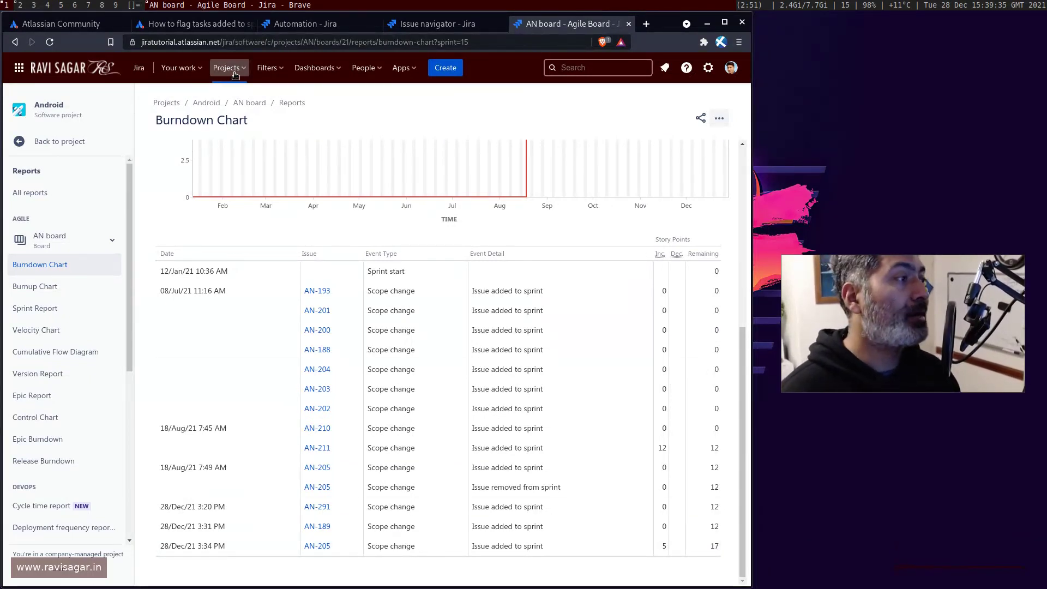
Step: Open the Track Progress dashboard and look through its existing gadgets
{"action": "left_click", "coordinate": [337, 69]}
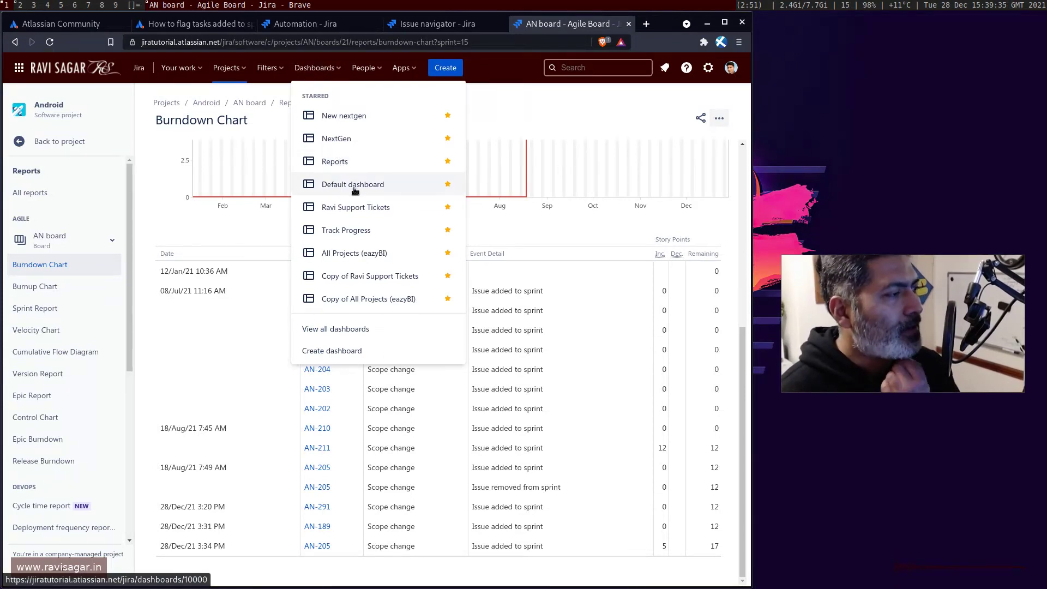
{"action": "left_click", "coordinate": [365, 231]}
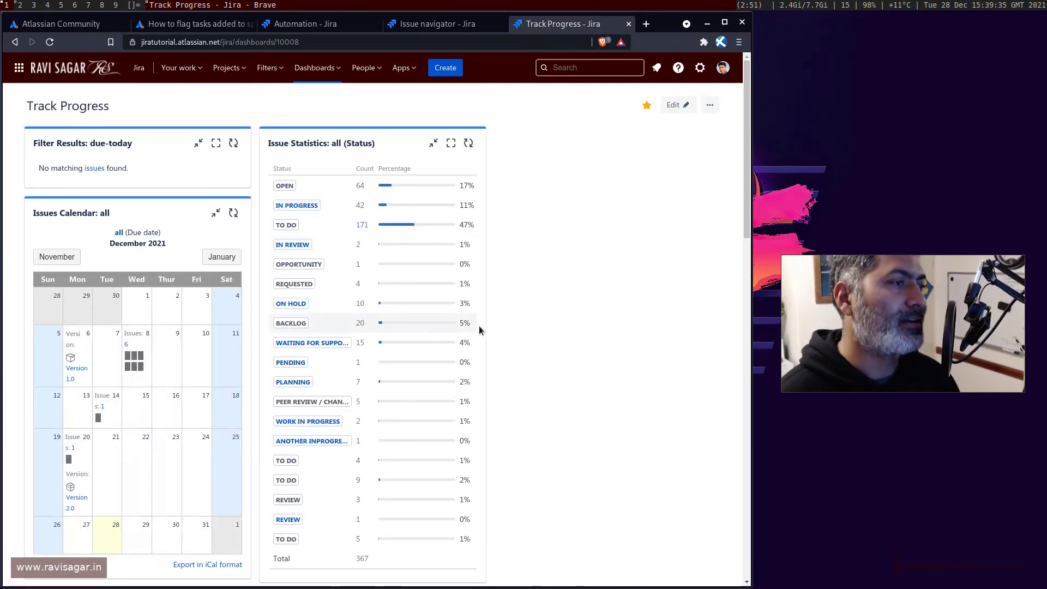
{"action": "scroll", "coordinate": [543, 335], "scroll_direction": "down", "scroll_amount": 15}
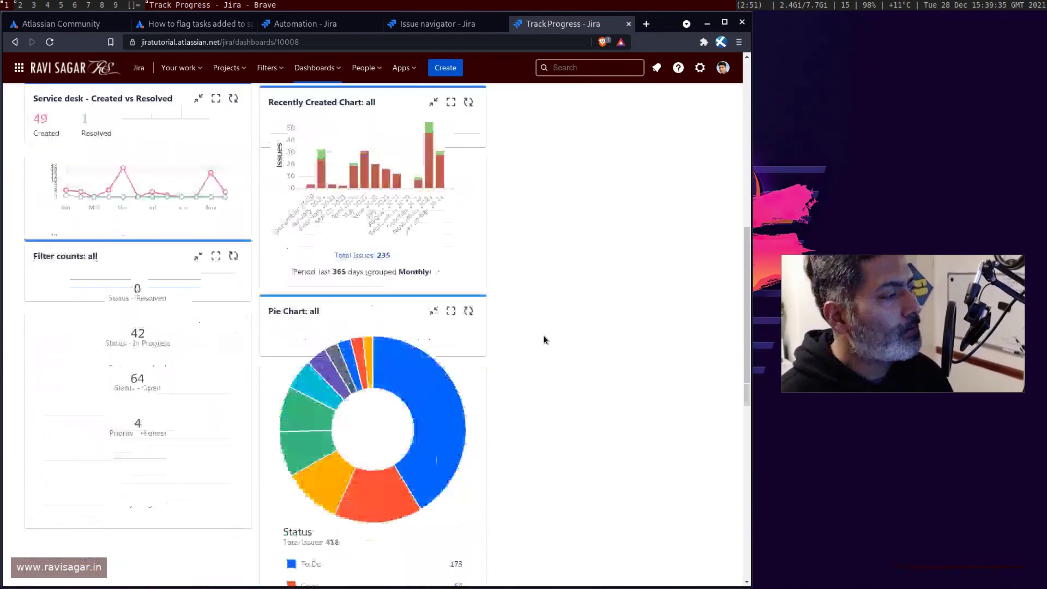
{"action": "scroll", "coordinate": [543, 335], "scroll_direction": "down", "scroll_amount": 4}
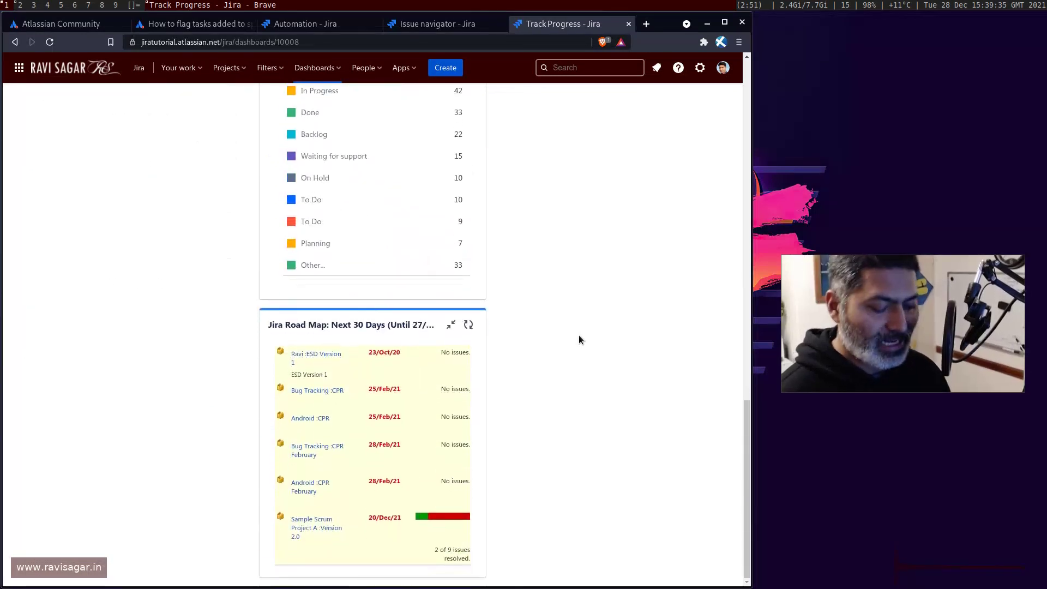
{"action": "scroll", "coordinate": [578, 335], "scroll_direction": "up", "scroll_amount": 20}
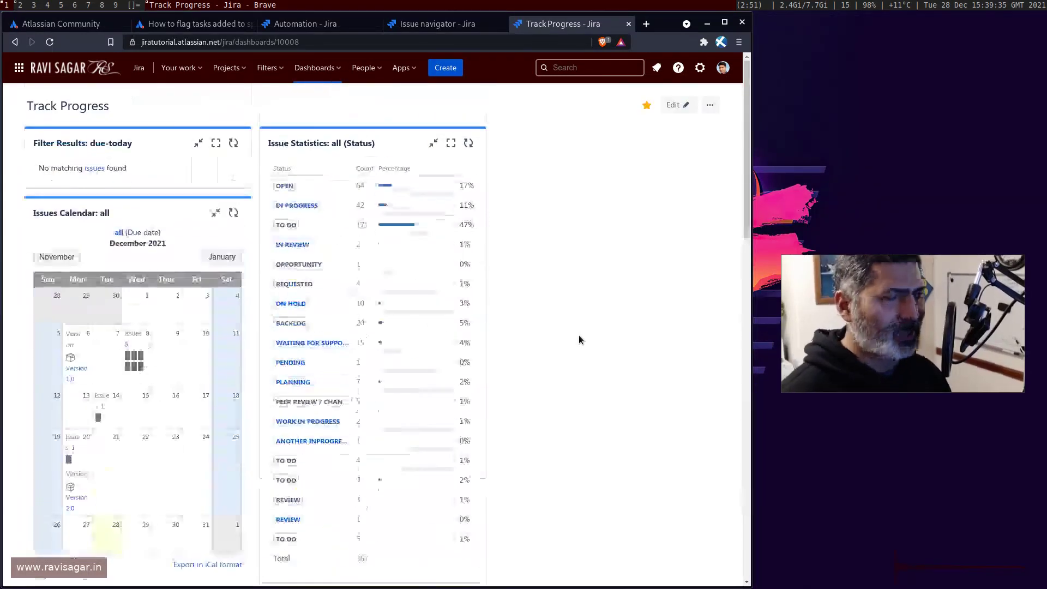
Step: Edit the Track Progress dashboard, search the gadgets for "sprint" and add the Sprint Health Gadget and Sprint Burndown Gadget
{"action": "left_click", "coordinate": [676, 103]}
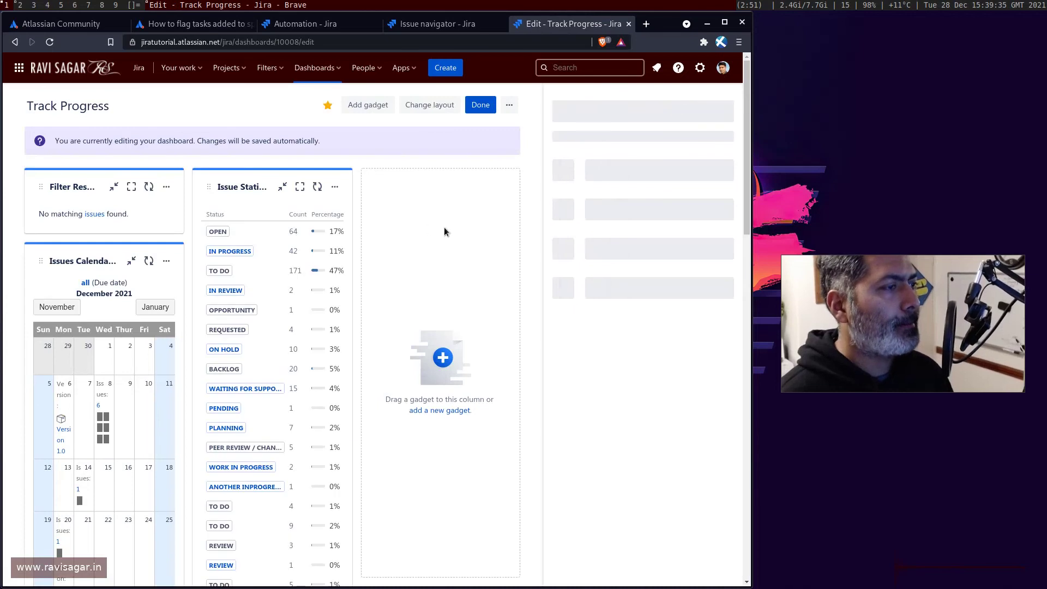
{"action": "left_click", "coordinate": [582, 121]}
{"action": "type", "text": "sprint"}
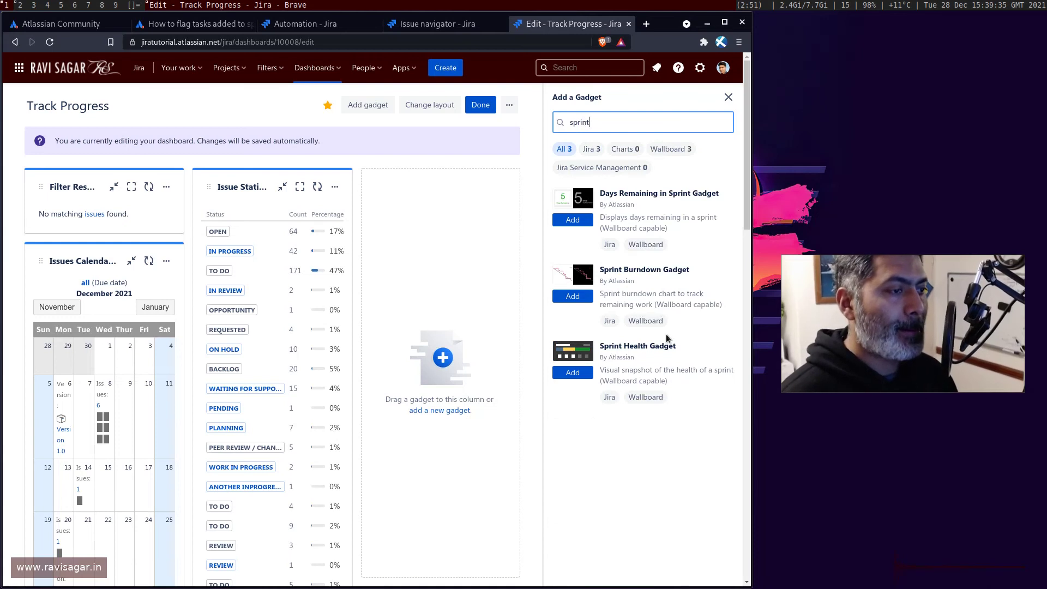
{"action": "left_click", "coordinate": [572, 372]}
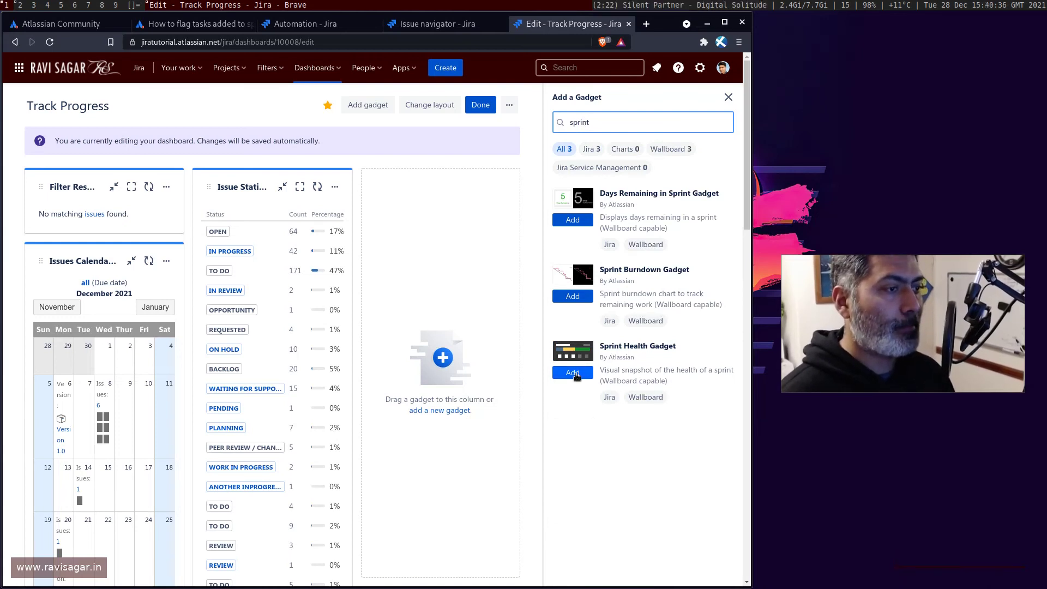
{"action": "left_click", "coordinate": [572, 296]}
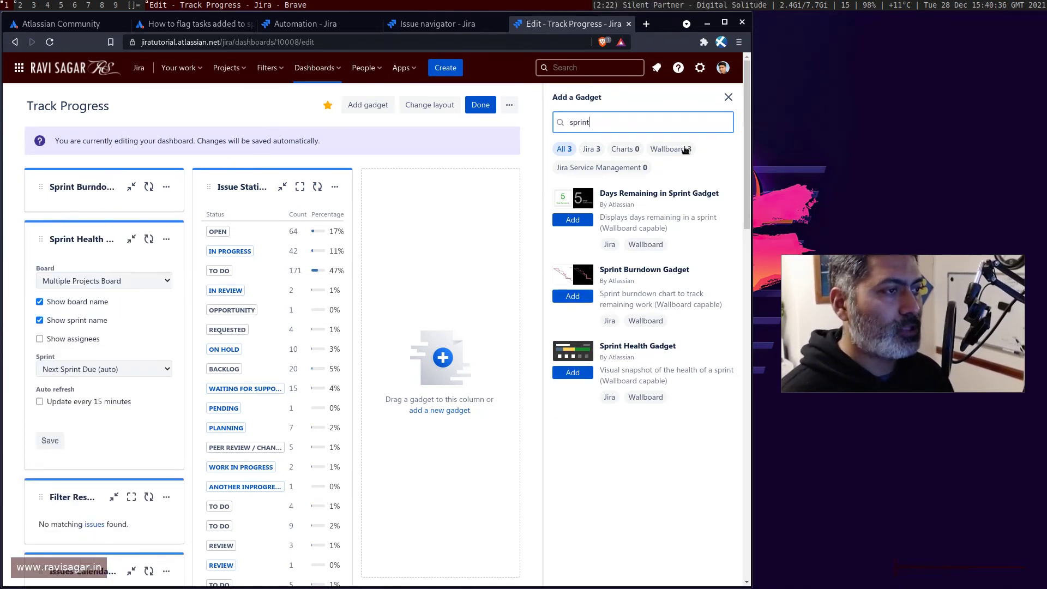
{"action": "left_click", "coordinate": [728, 97]}
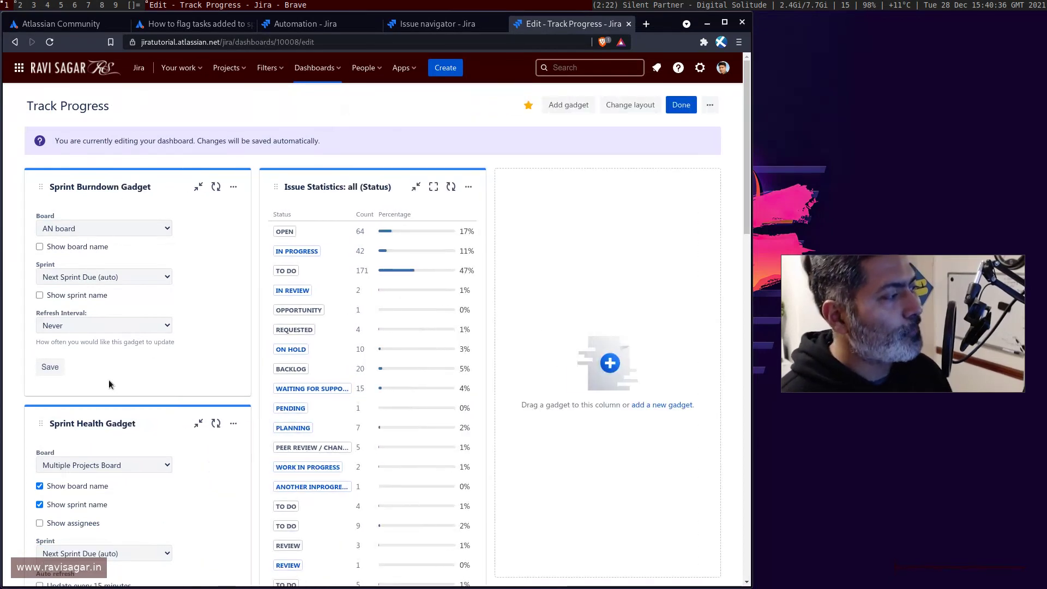
Step: Save the Sprint Burndown Gadget for the AN board and move the Issue Statistics gadget into the empty third column
{"action": "left_click", "coordinate": [48, 367]}
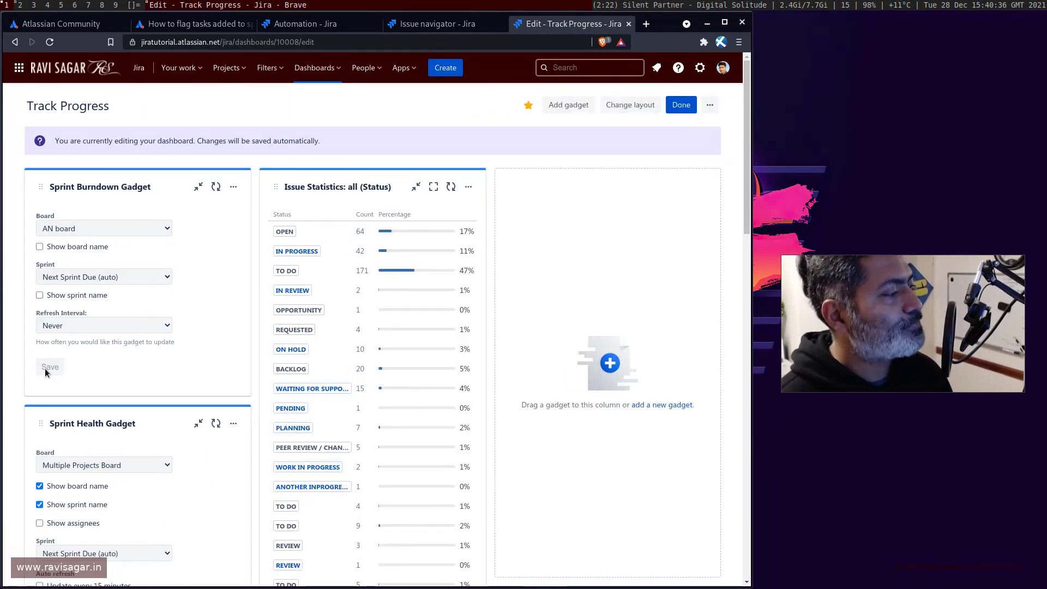
{"action": "left_click_drag", "start_coordinate": [382, 158], "coordinate": [594, 157]}
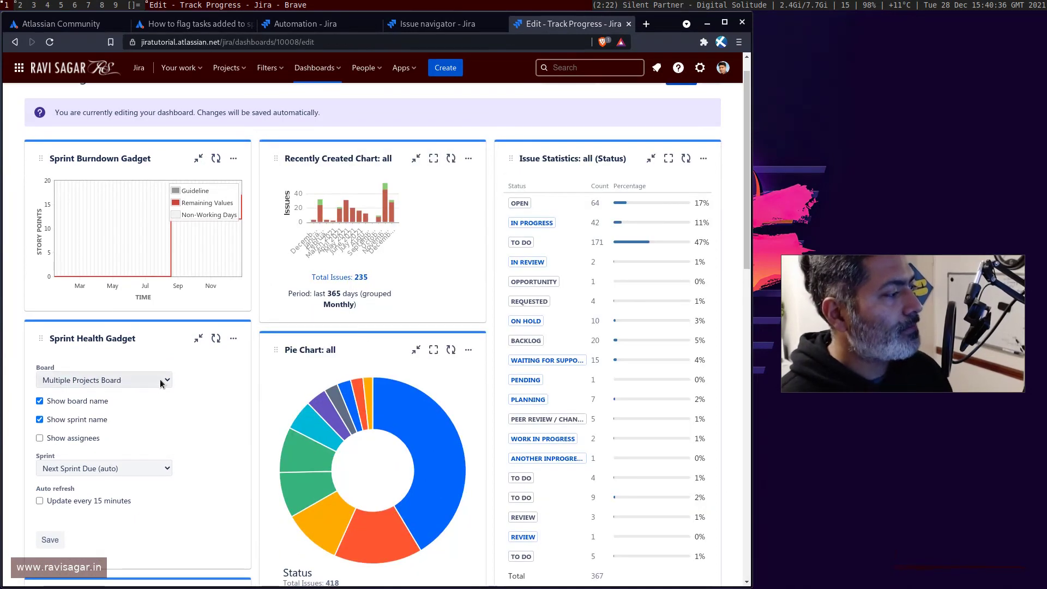
Step: Set the Sprint Health Gadget's board to AN board and save its configuration
{"action": "left_click", "coordinate": [161, 382]}
{"action": "left_click", "coordinate": [118, 437]}
{"action": "scroll", "coordinate": [76, 440], "scroll_direction": "down", "scroll_amount": 1}
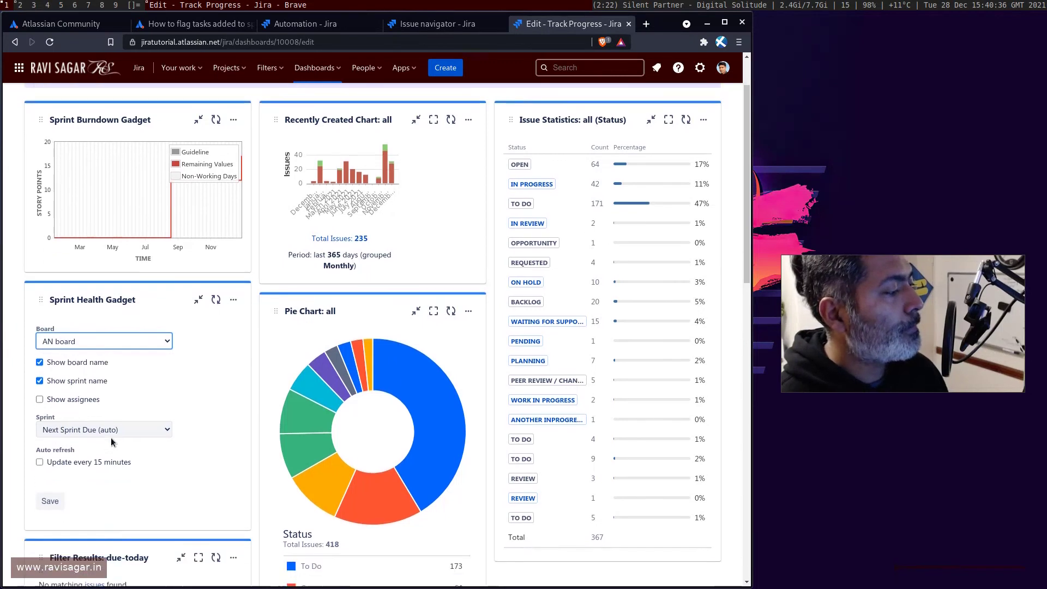
{"action": "left_click", "coordinate": [50, 482]}
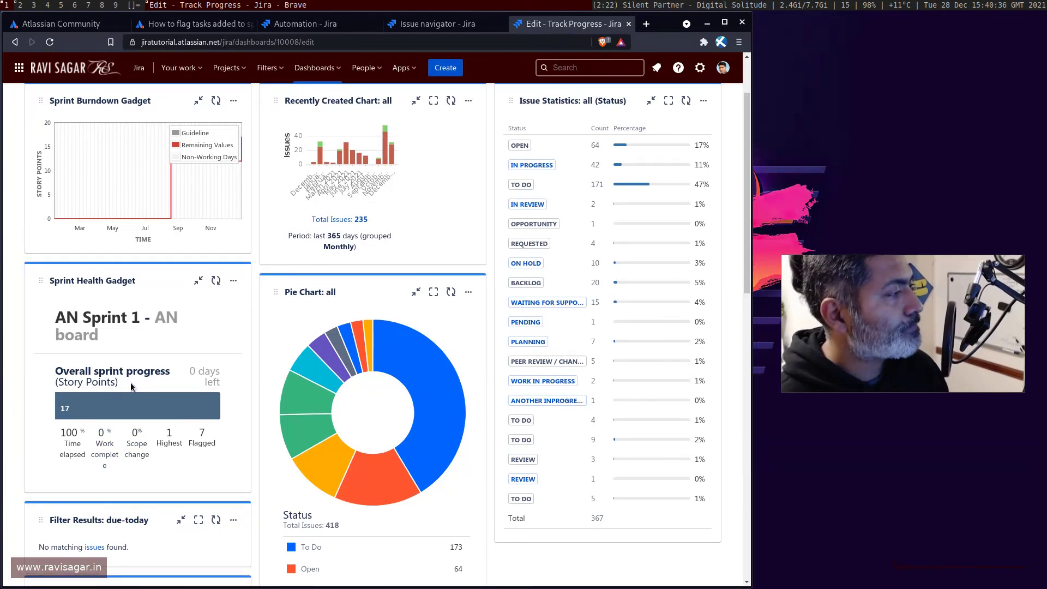
Step: Refresh the Sprint Health Gadget and open the report behind its scope change figure for AN Sprint 1
{"action": "scroll", "coordinate": [130, 381], "scroll_direction": "up", "scroll_amount": 2}
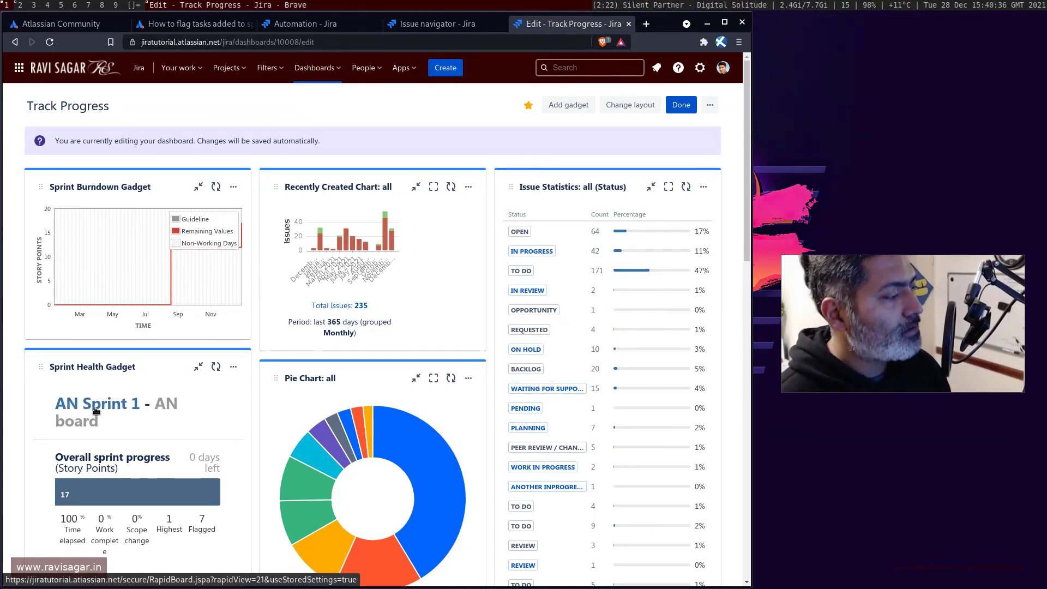
{"action": "scroll", "coordinate": [118, 359], "scroll_direction": "down", "scroll_amount": 3}
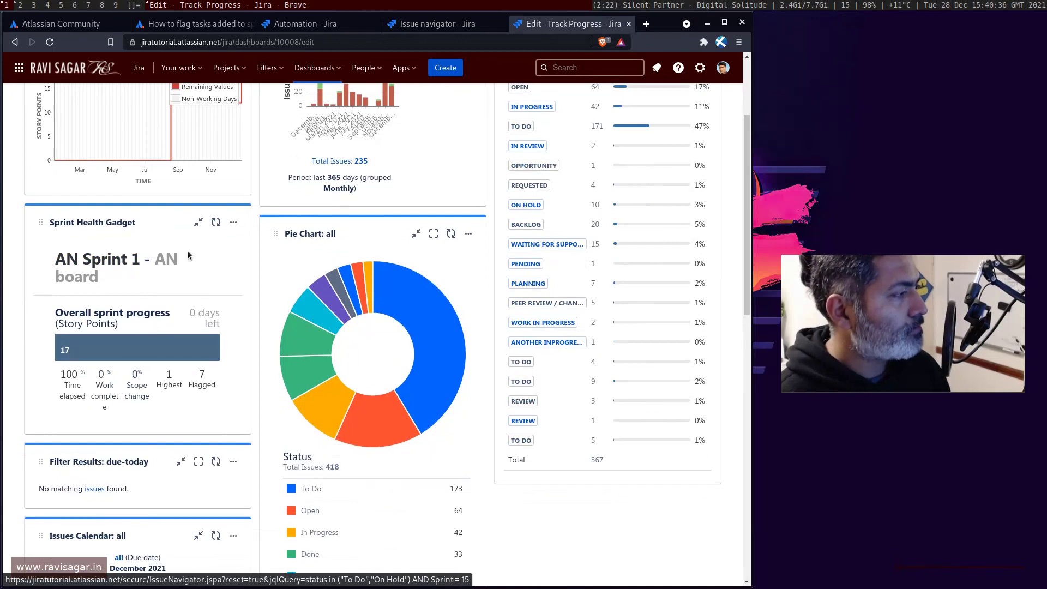
{"action": "left_click", "coordinate": [216, 222]}
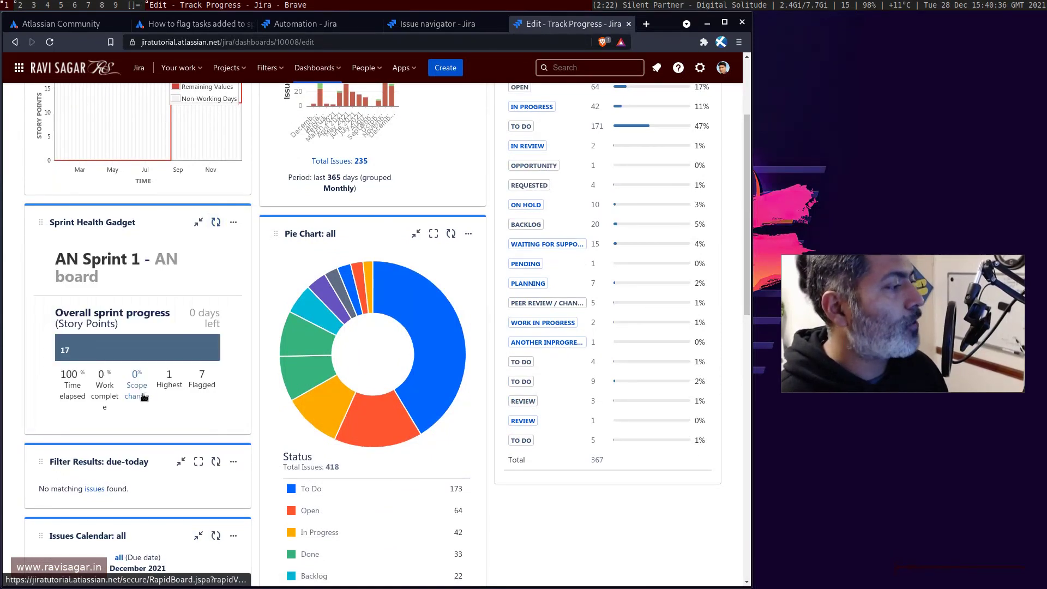
{"action": "left_click", "coordinate": [136, 390]}
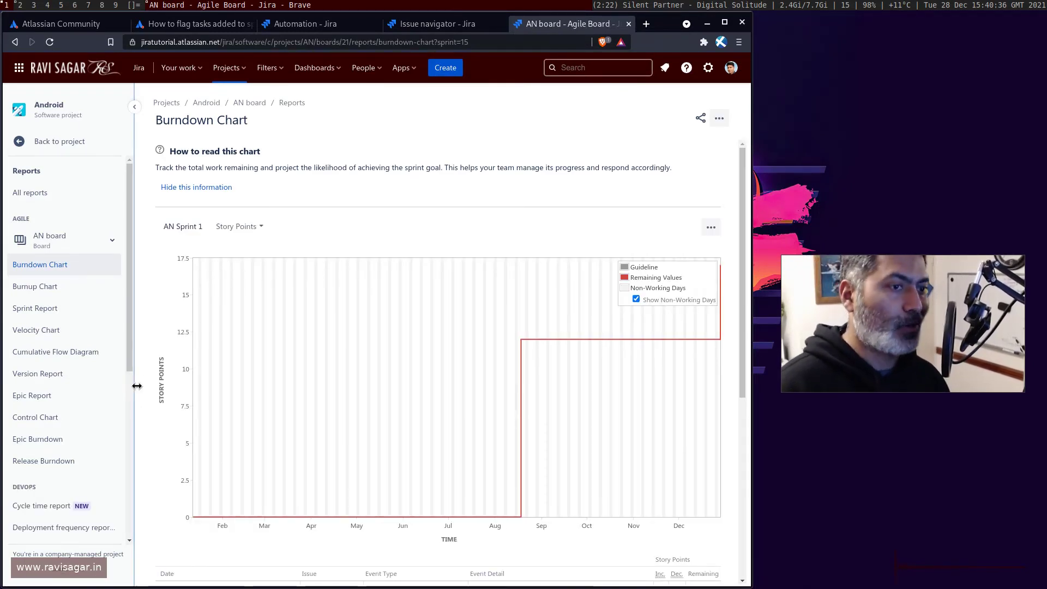
Step: Review the Burndown Chart's scope change events and inspect the sprint start point of AN Sprint 1
{"action": "scroll", "coordinate": [289, 381], "scroll_direction": "down", "scroll_amount": 3}
{"action": "scroll", "coordinate": [289, 382], "scroll_direction": "down", "scroll_amount": 3}
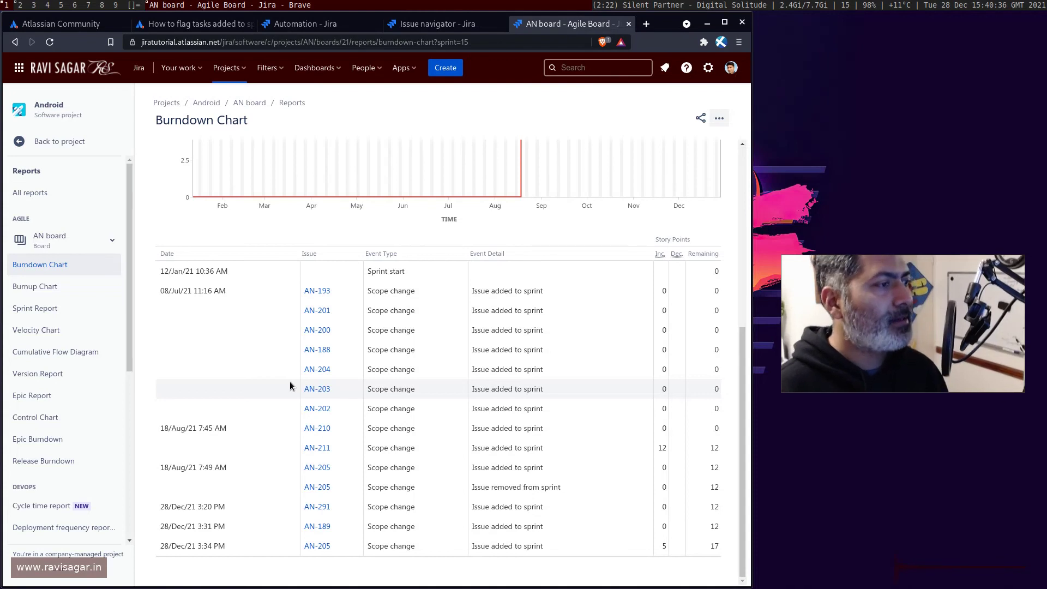
{"action": "scroll", "coordinate": [192, 305], "scroll_direction": "up", "scroll_amount": 3}
{"action": "mouse_move", "coordinate": [193, 344]}
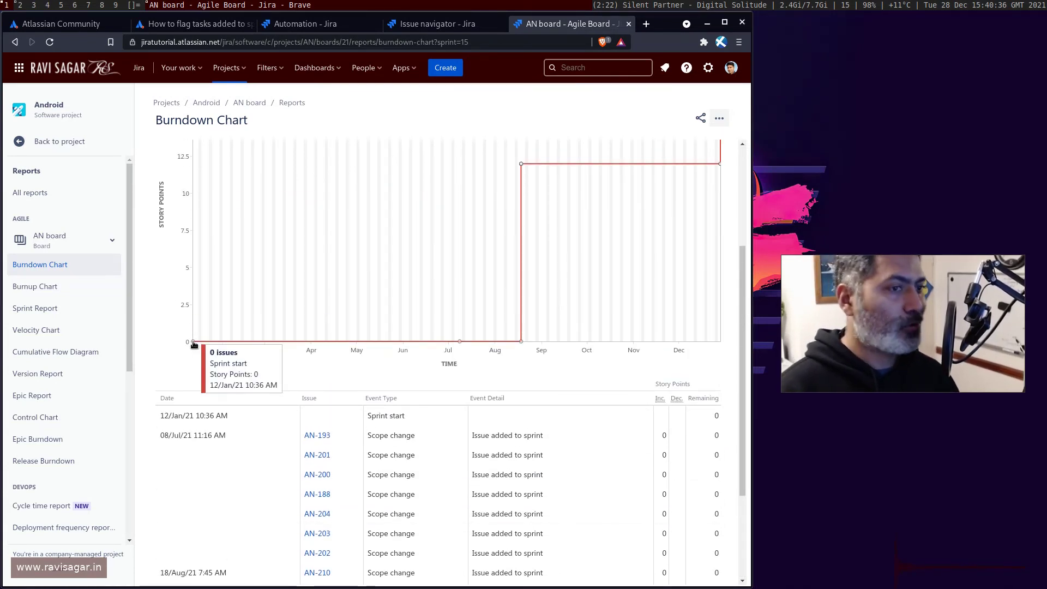
{"action": "left_click", "coordinate": [450, 28]}
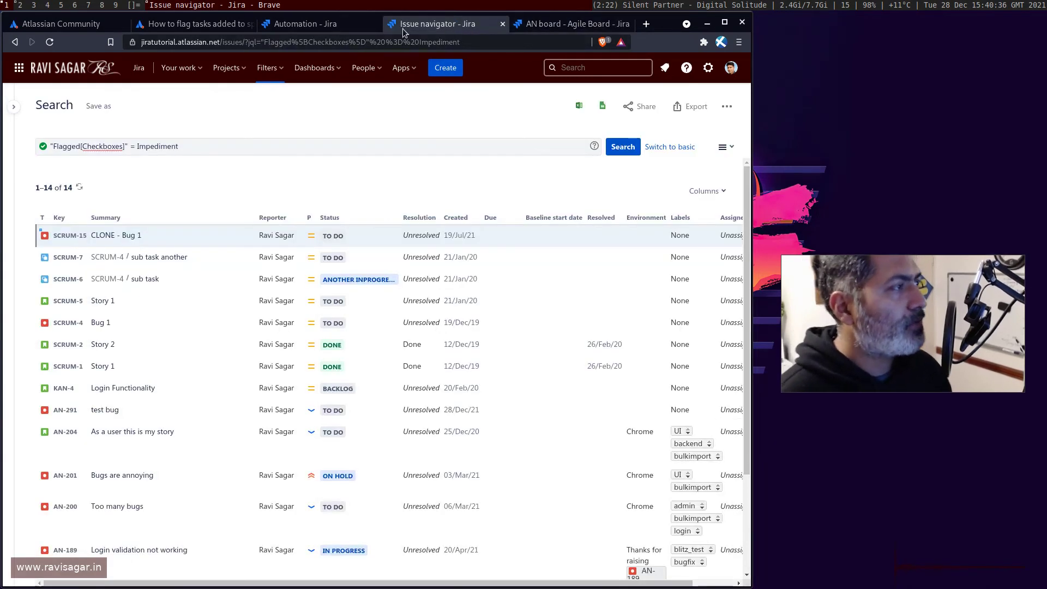
{"action": "left_click", "coordinate": [326, 28]}
{"action": "left_click", "coordinate": [557, 28]}
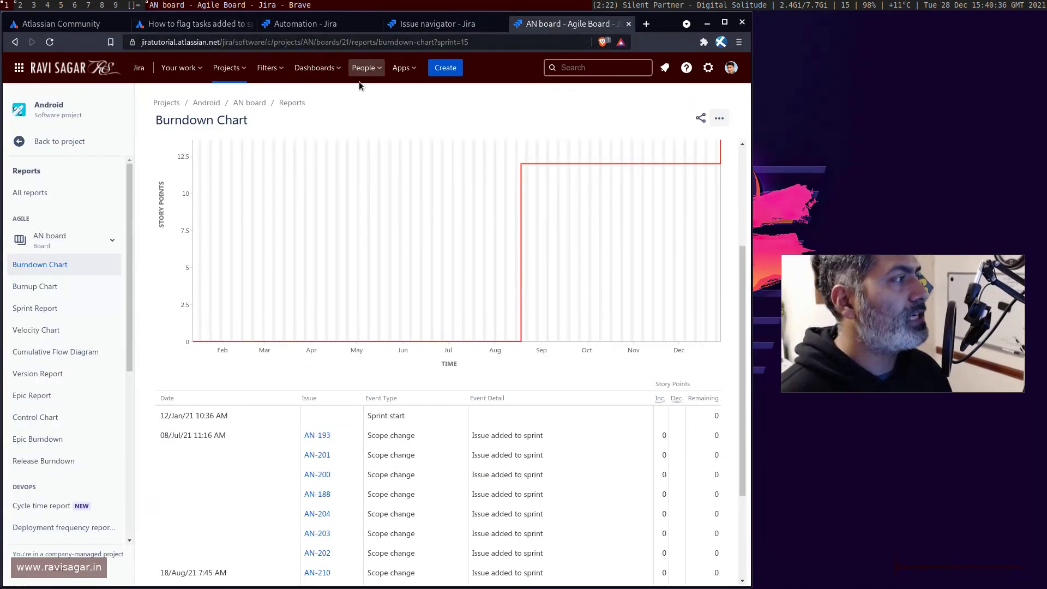
Step: Return to the Track Progress dashboard and review the Sprint Health Gadget for AN Sprint 1
{"action": "left_click", "coordinate": [332, 70]}
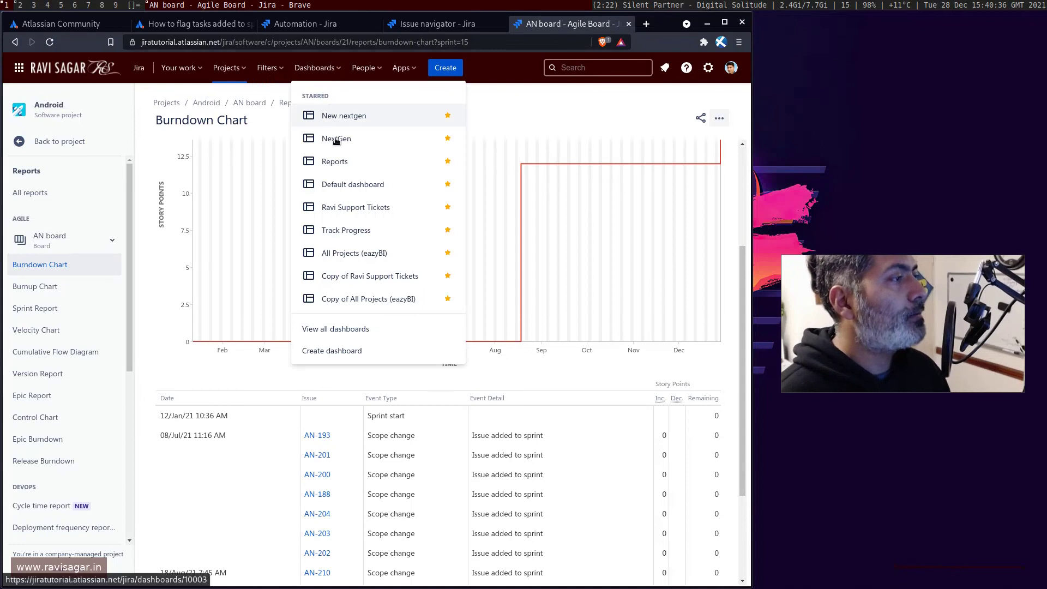
{"action": "left_click", "coordinate": [360, 230]}
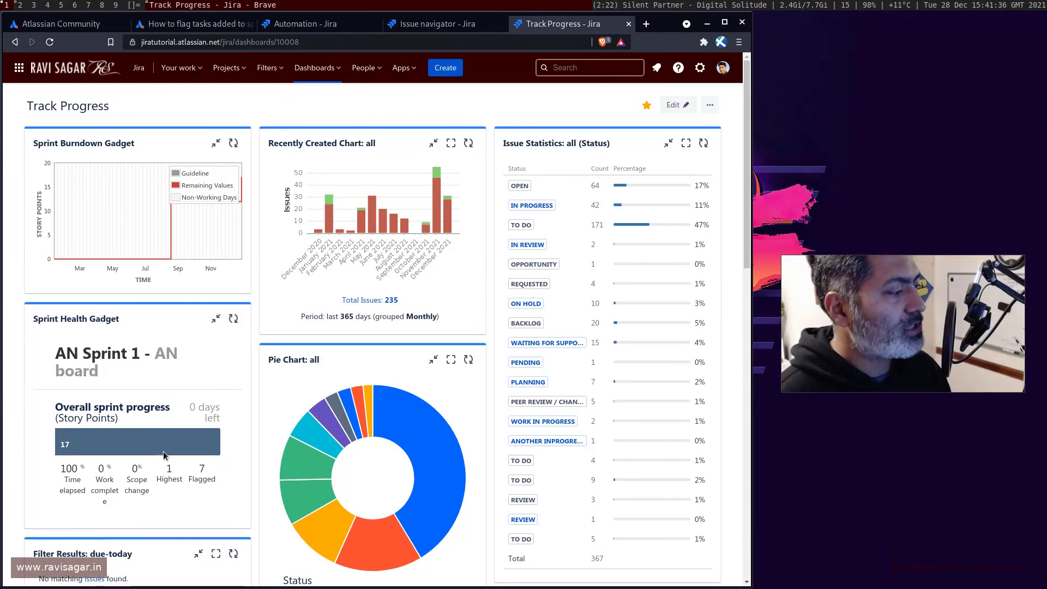
{"action": "scroll", "coordinate": [121, 252], "scroll_direction": "down", "scroll_amount": 2}
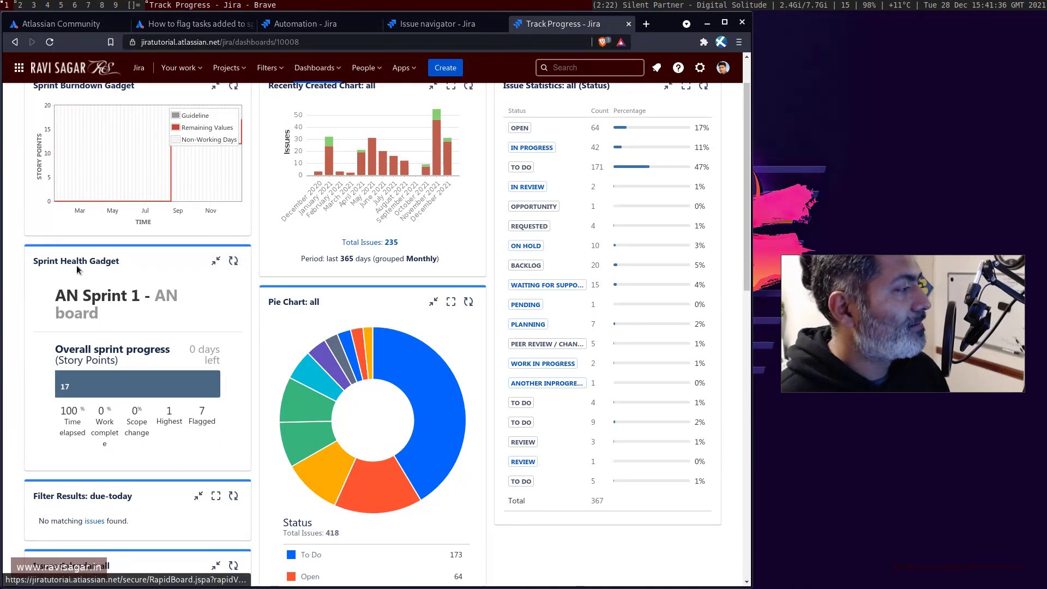
{"action": "scroll", "coordinate": [91, 267], "scroll_direction": "up", "scroll_amount": 1}
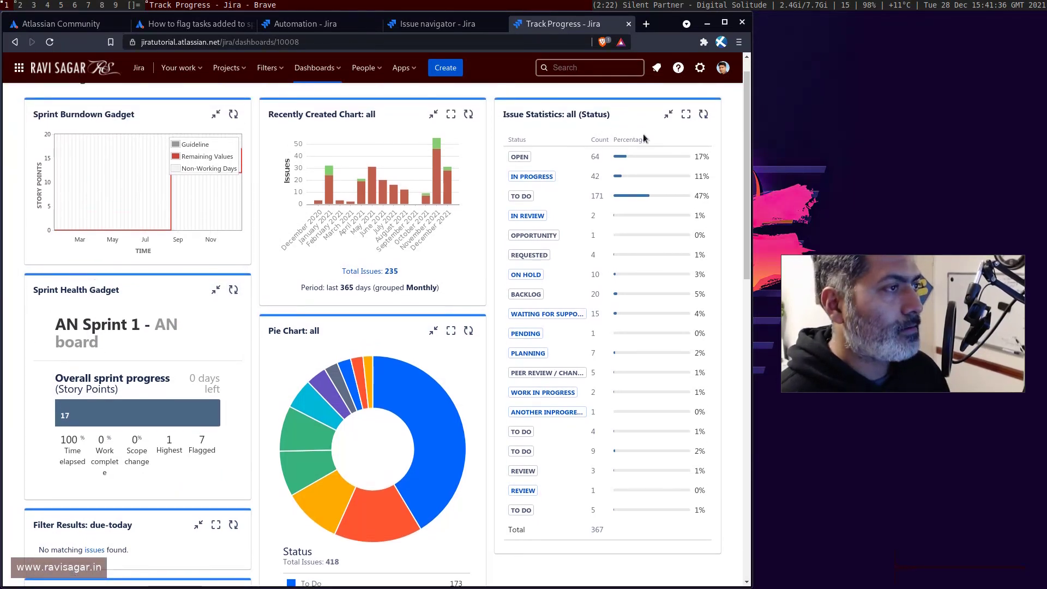
Step: Reconfigure the Sprint Health Gadget on the Track Progress dashboard to use SSPA board, save it and close the gadget list
{"action": "scroll", "coordinate": [306, 245], "scroll_direction": "up", "scroll_amount": 1}
{"action": "left_click", "coordinate": [678, 105]}
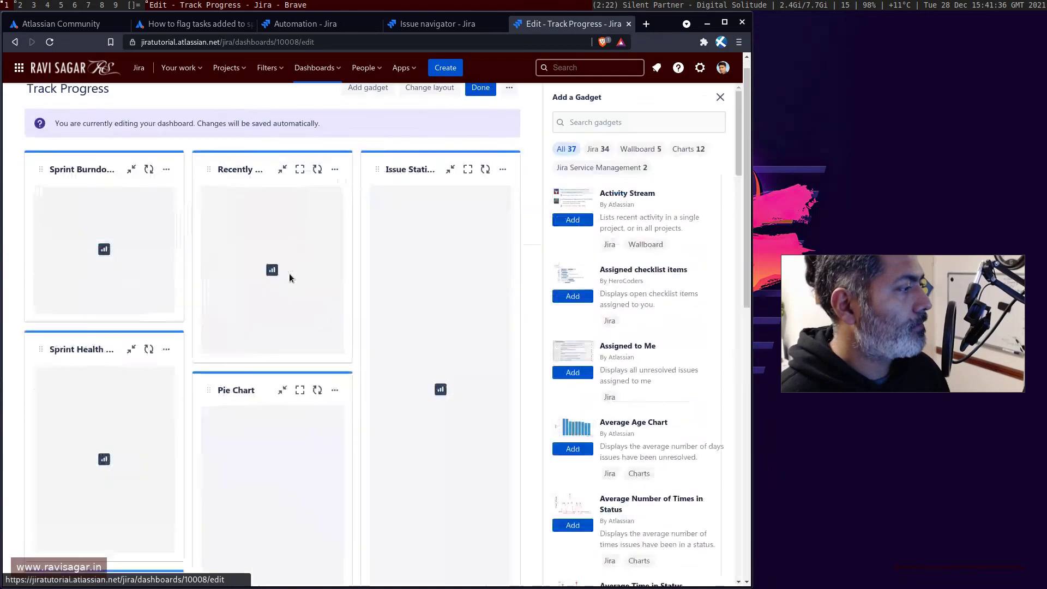
{"action": "scroll", "coordinate": [158, 330], "scroll_direction": "down", "scroll_amount": 4}
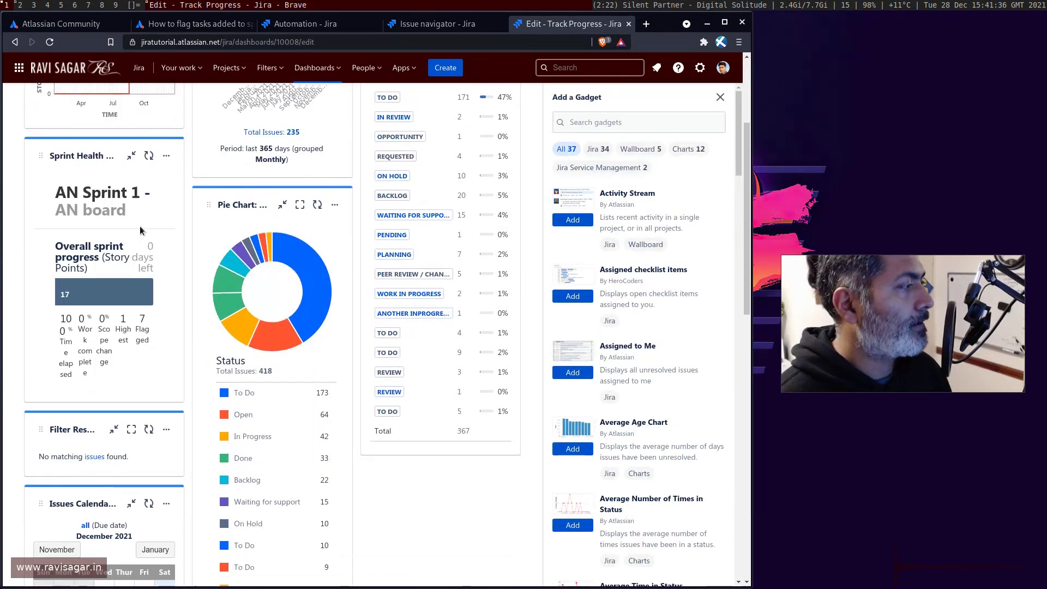
{"action": "left_click", "coordinate": [166, 156]}
{"action": "left_click", "coordinate": [45, 216]}
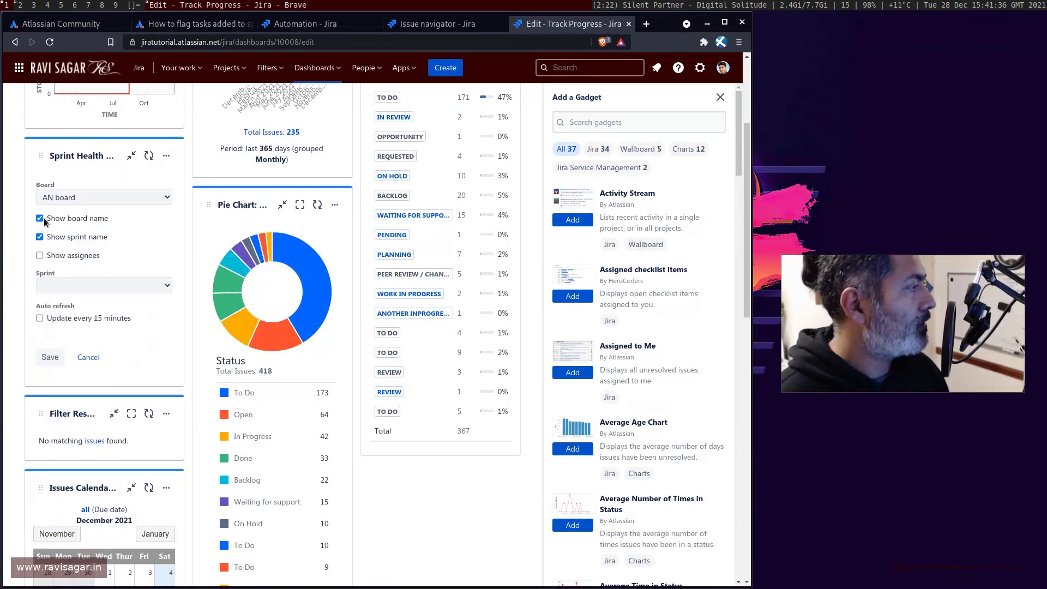
{"action": "left_click", "coordinate": [93, 195]}
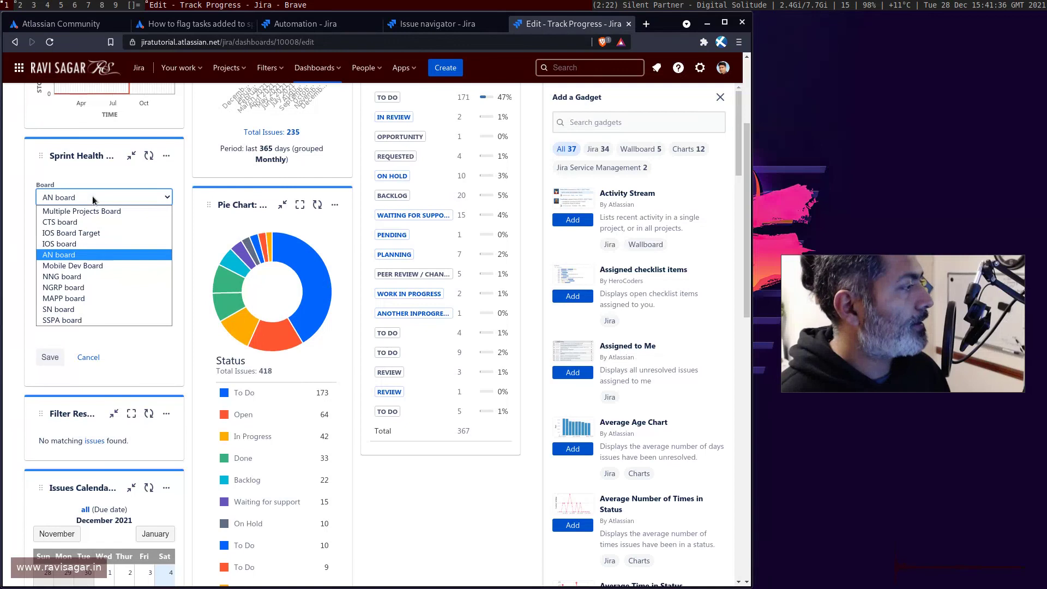
{"action": "left_click", "coordinate": [64, 320]}
{"action": "left_click", "coordinate": [50, 358]}
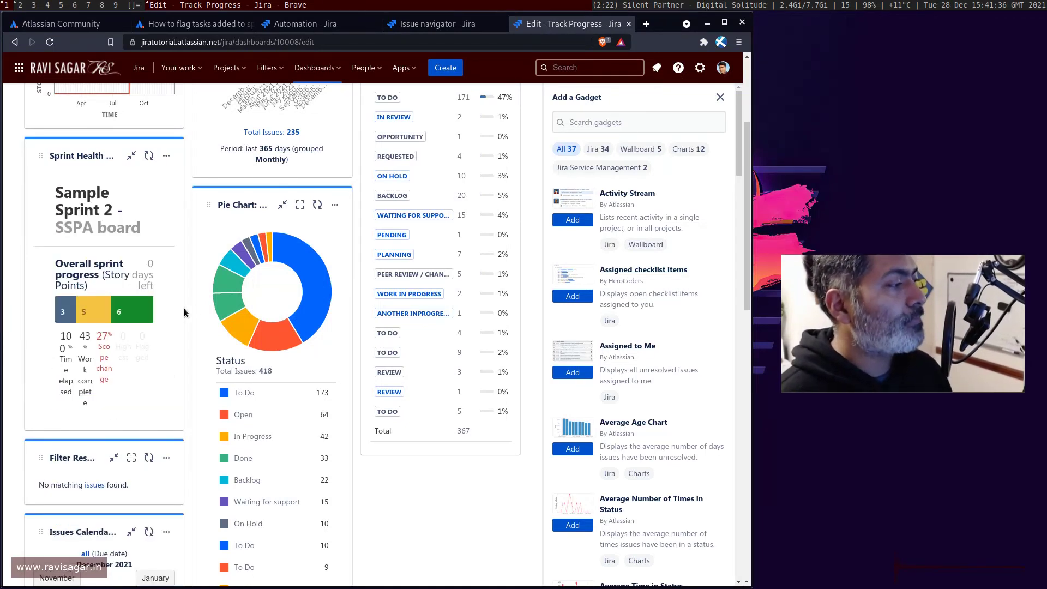
{"action": "left_click", "coordinate": [721, 98]}
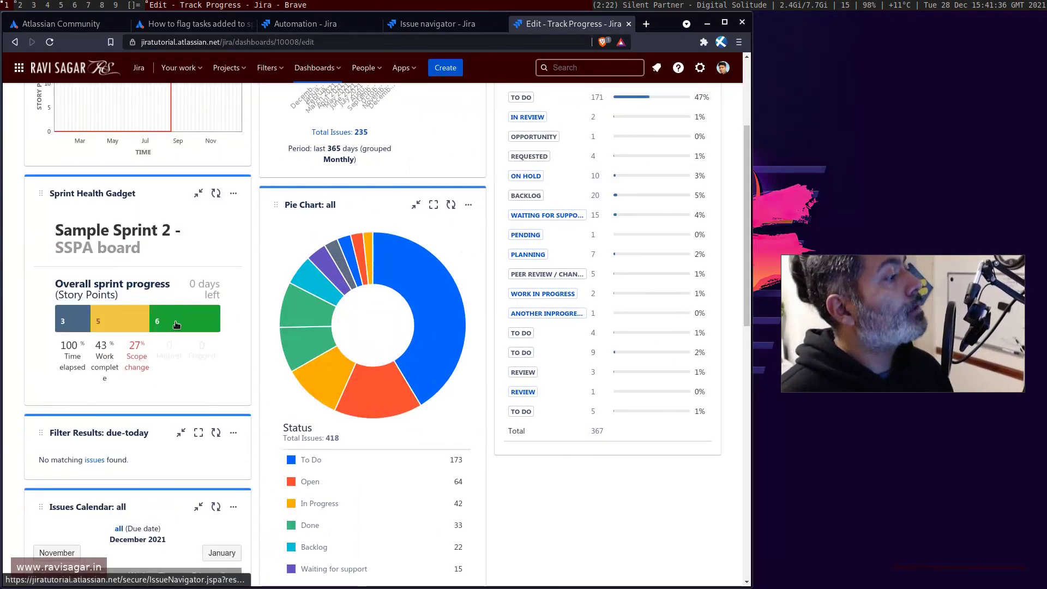